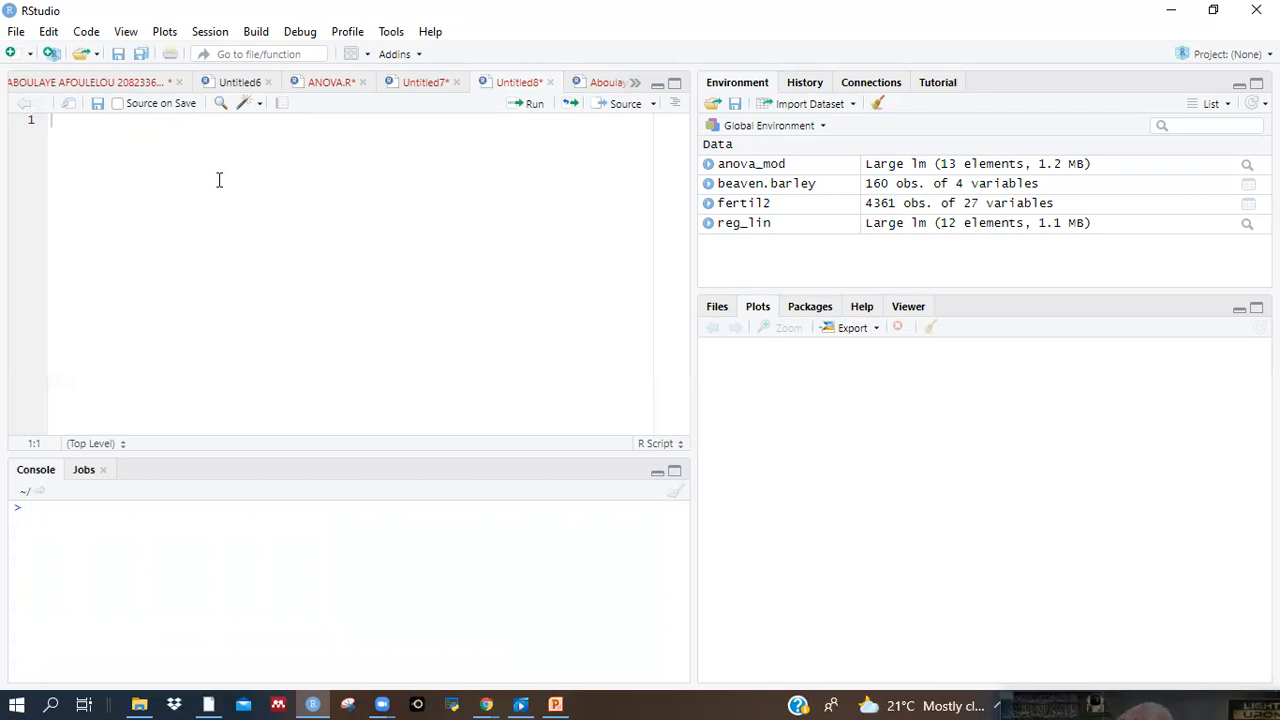
Step: Write library(wooldridge) on the script's first line and run it to load the package
type("1")
left_click(114, 137)
type("i")
type("i")
type("b")
type("ra")
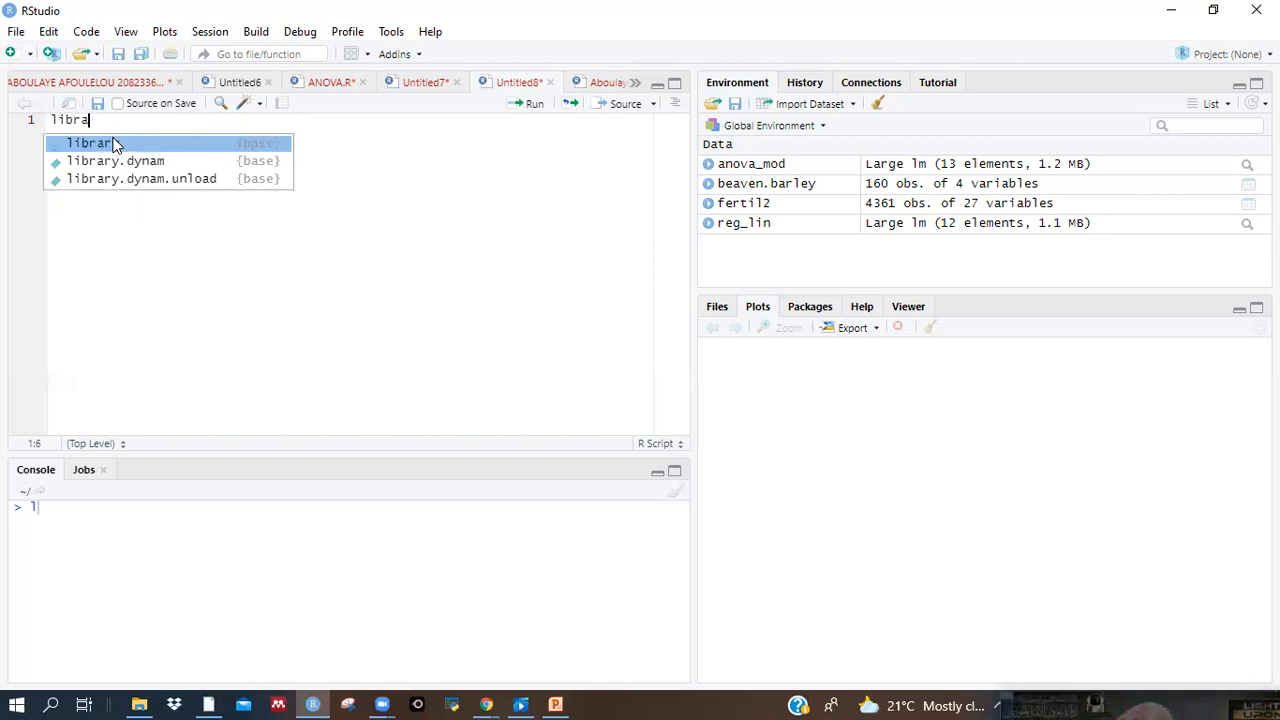
left_click(115, 144)
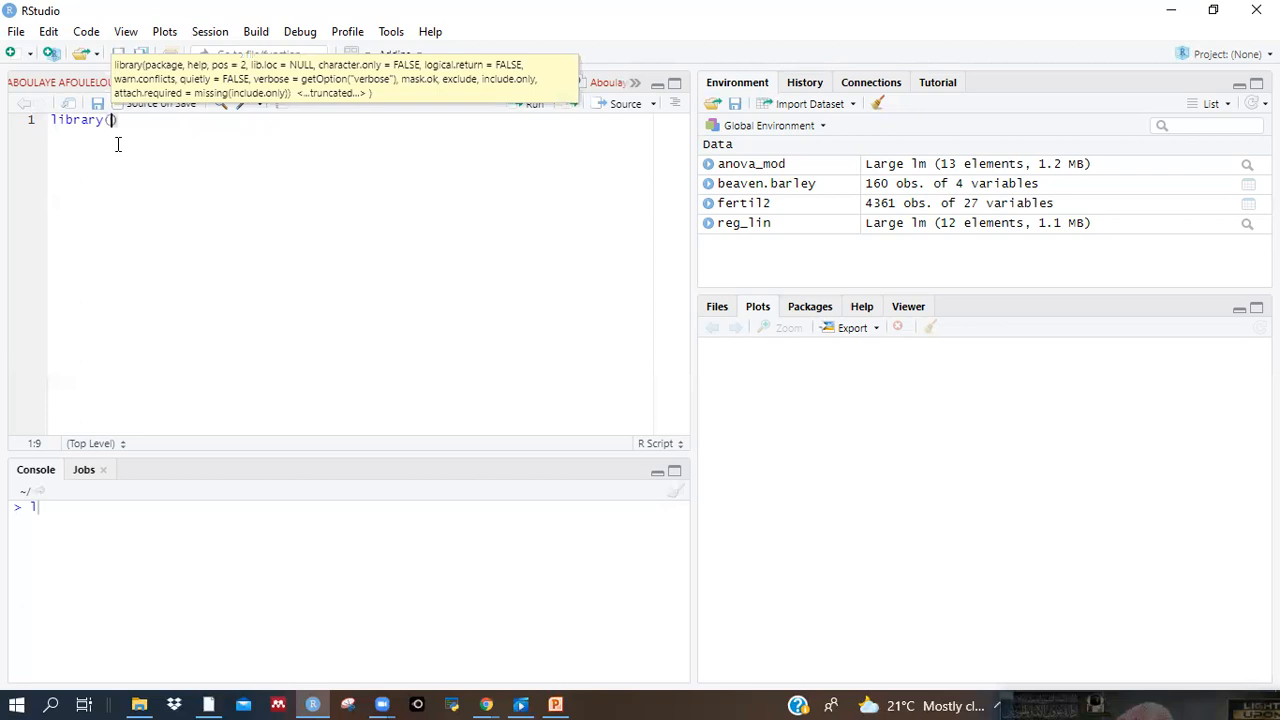
type("woo")
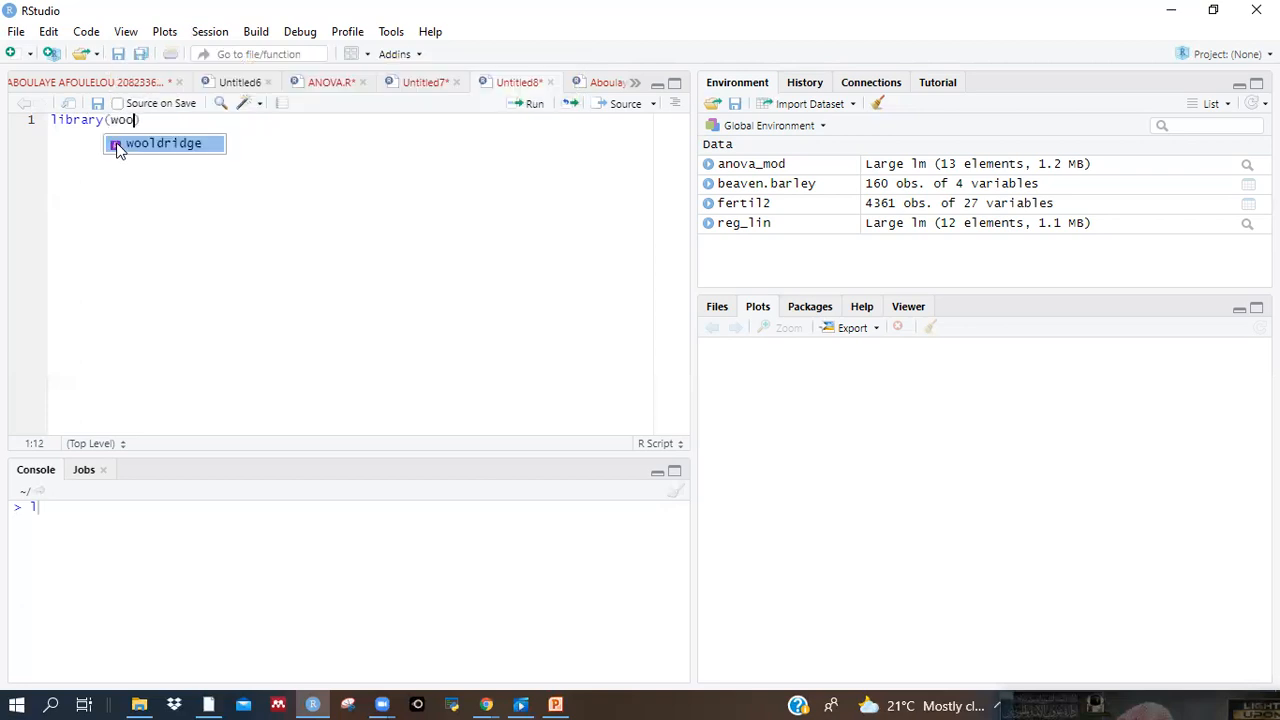
left_click(153, 140)
left_click(218, 120)
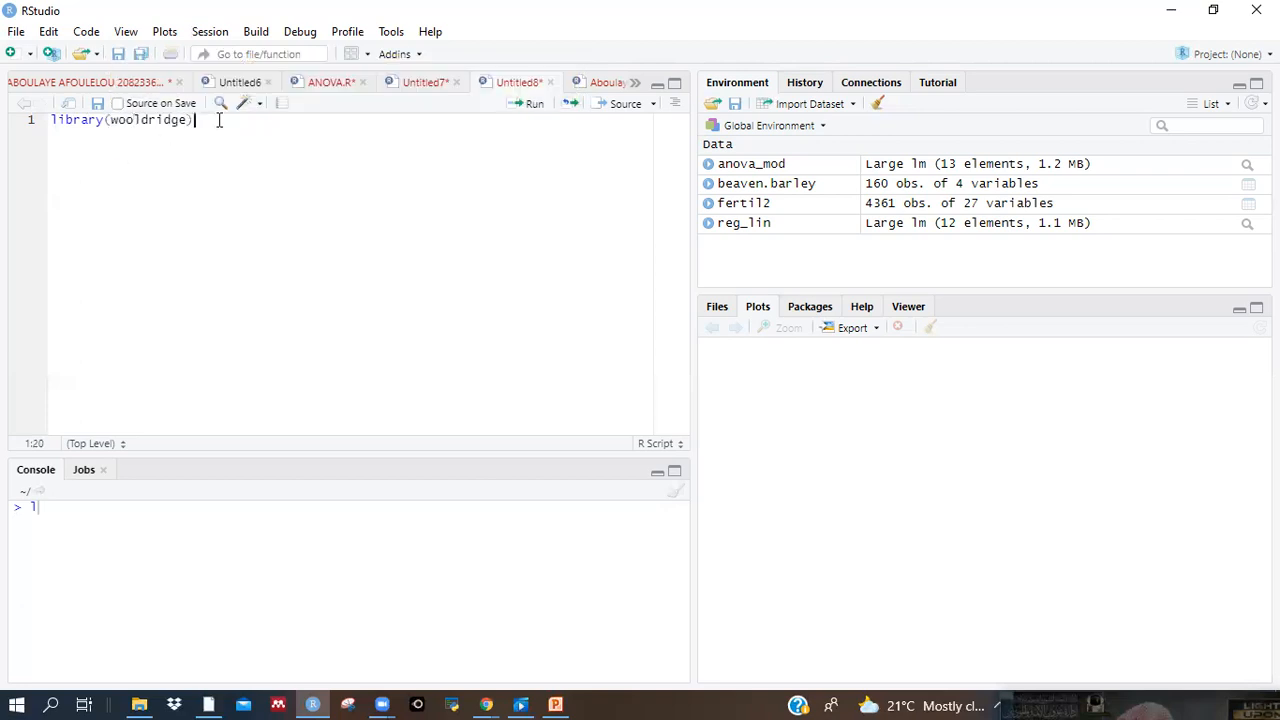
left_click(516, 104)
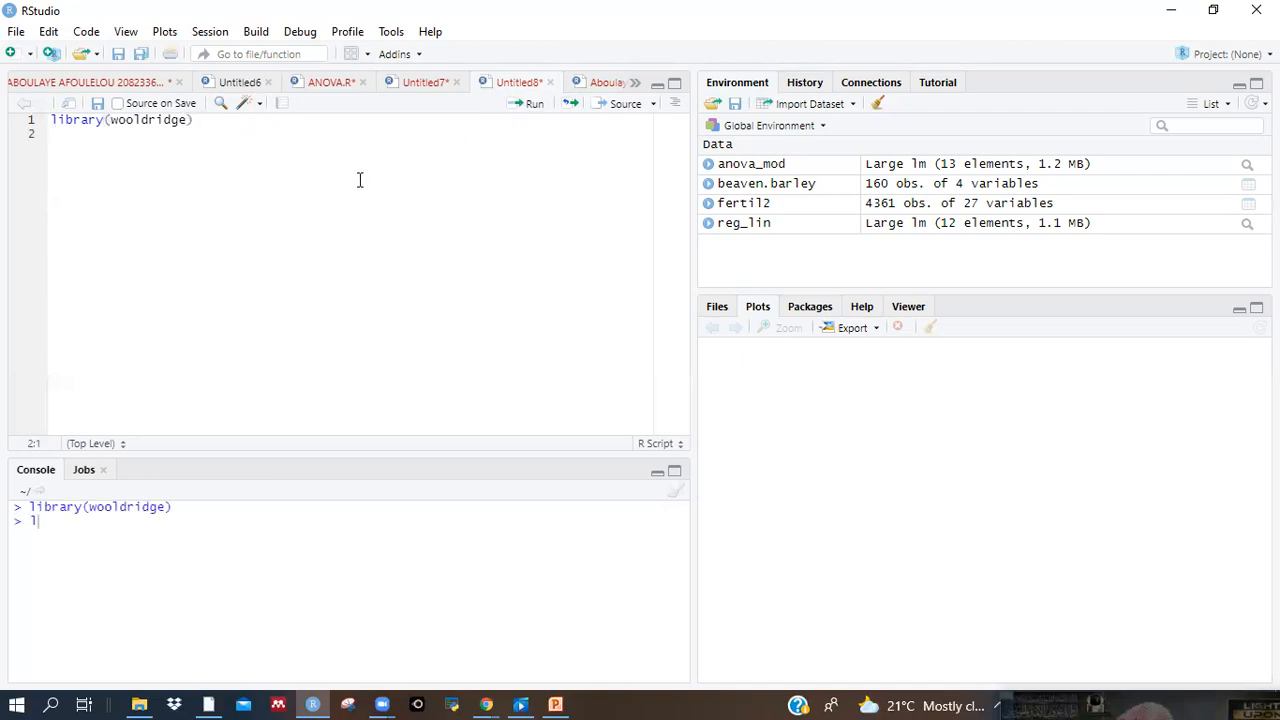
Step: Add the line data("fertil2") to the script and run it to load the dataset
type("f")
key("BackSpace")
type("data")
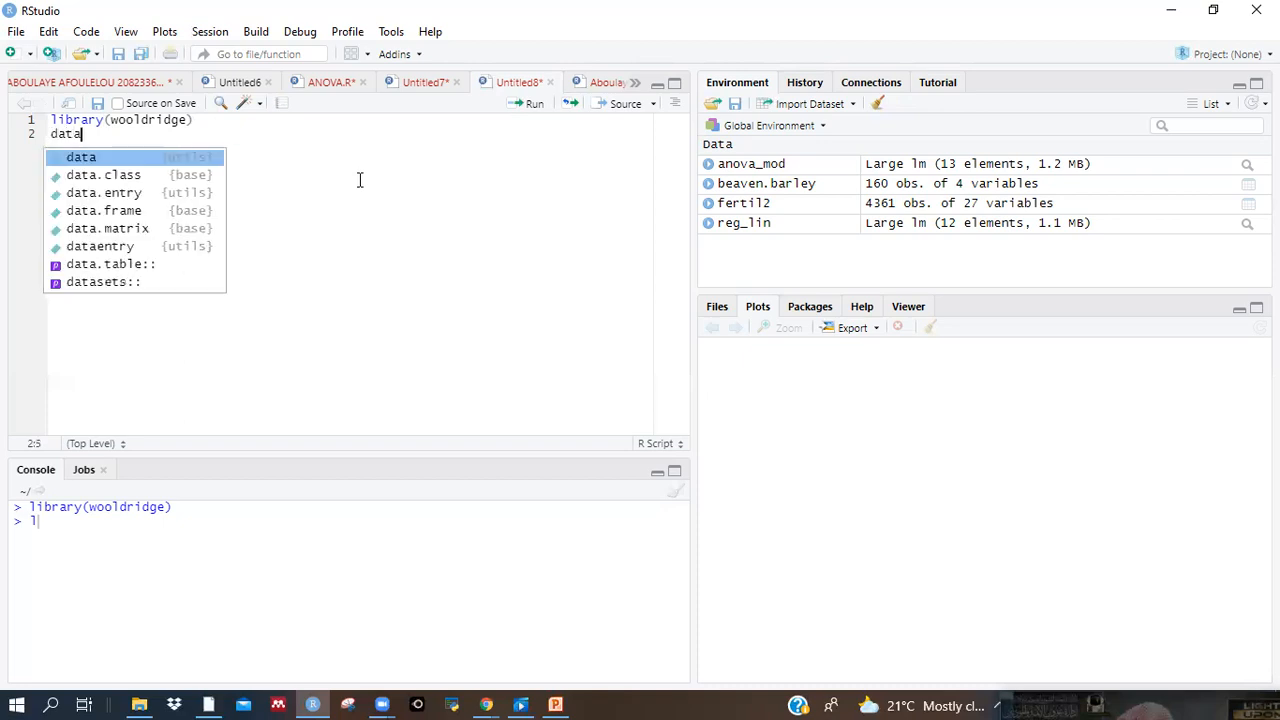
left_click(118, 157)
type("fer")
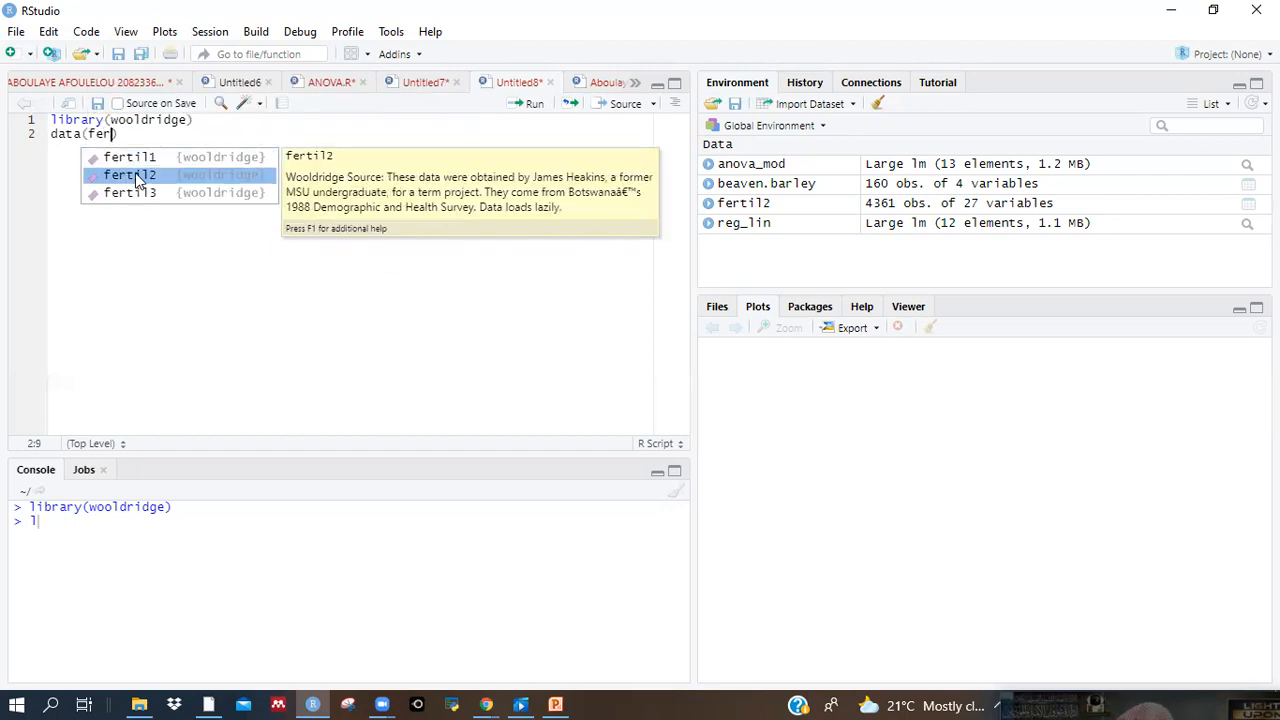
left_click(133, 173)
left_click(198, 131)
left_click(524, 104)
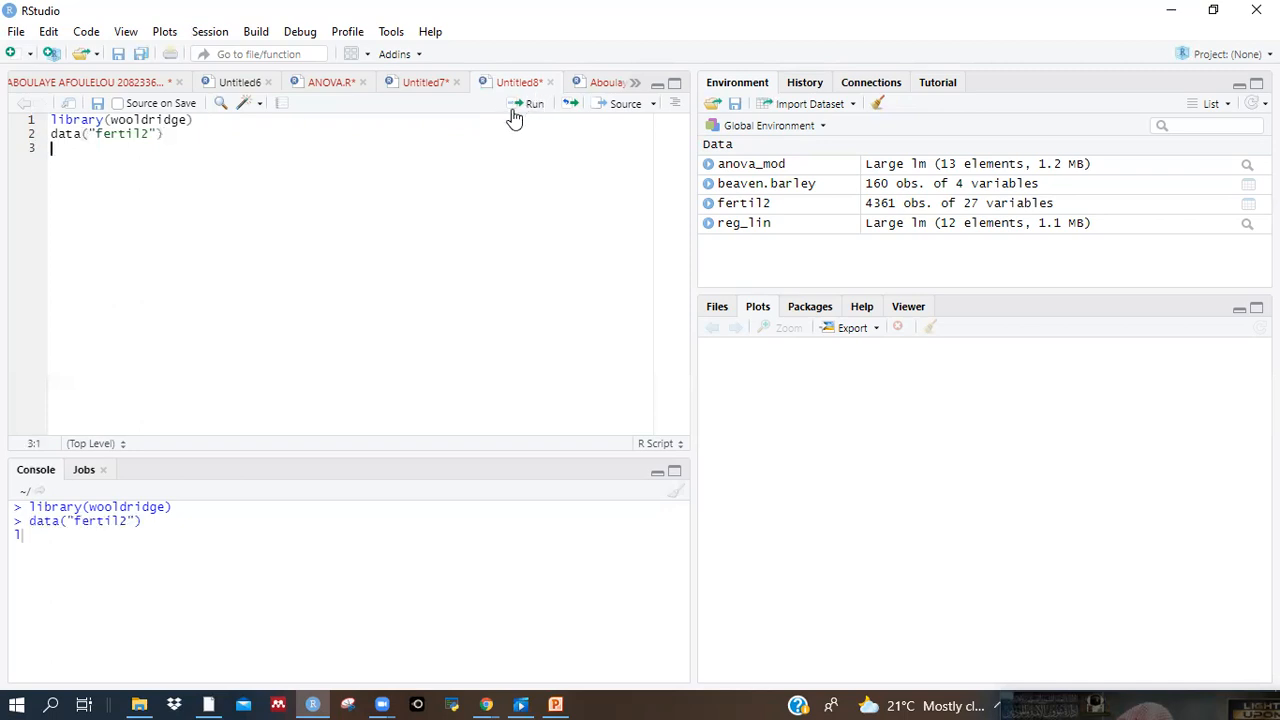
Step: Add and run head(fertil2), and view the printed rows from the start of the output
type("head(")
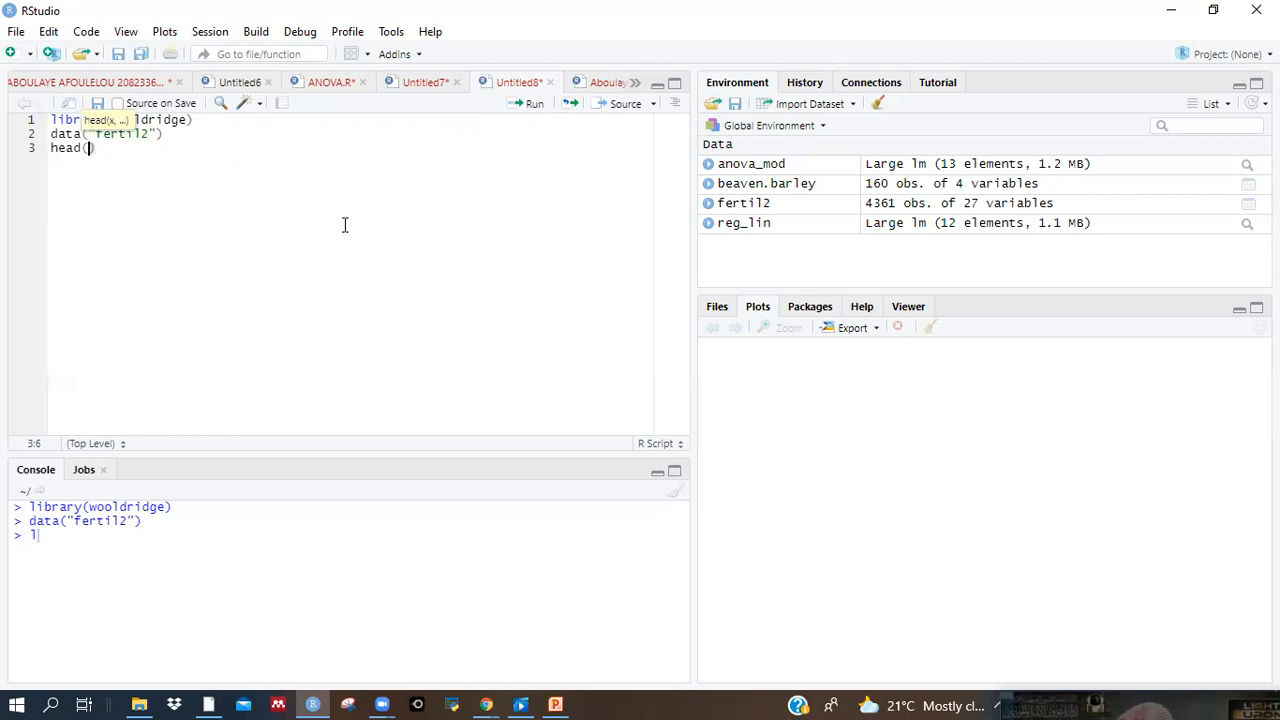
type("fertil")
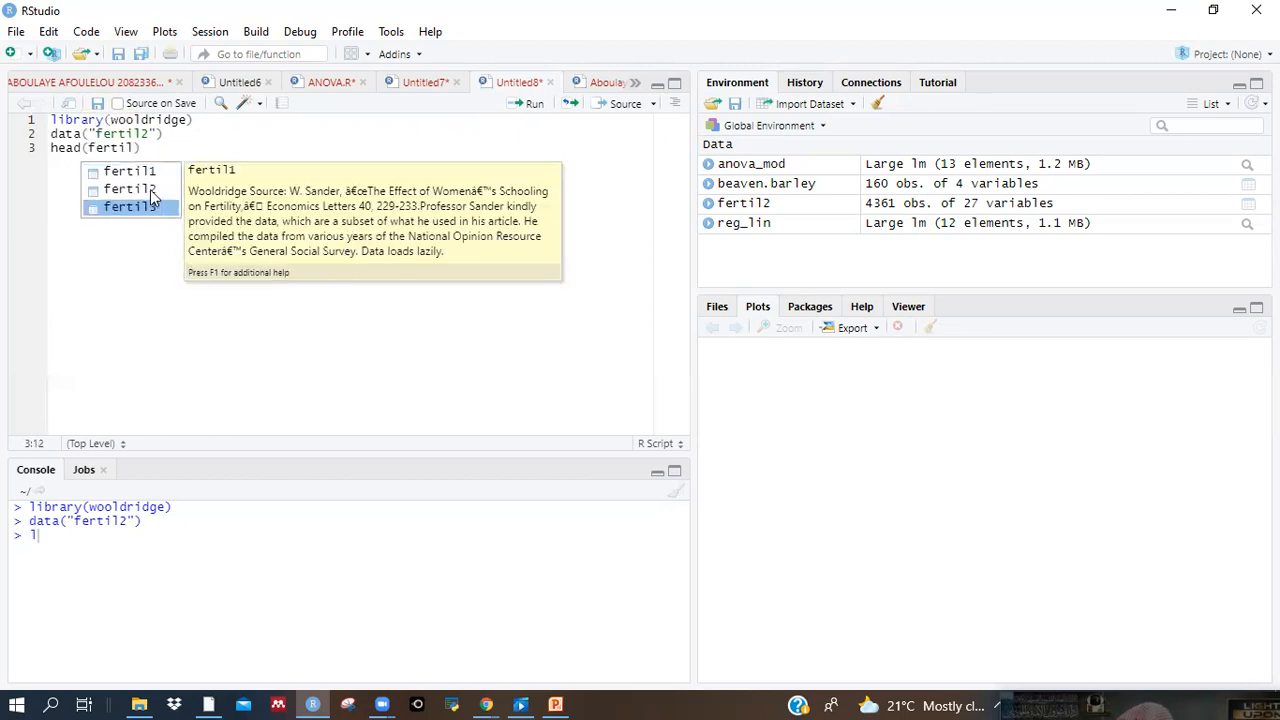
left_click(152, 190)
left_click(169, 150)
left_click(527, 104)
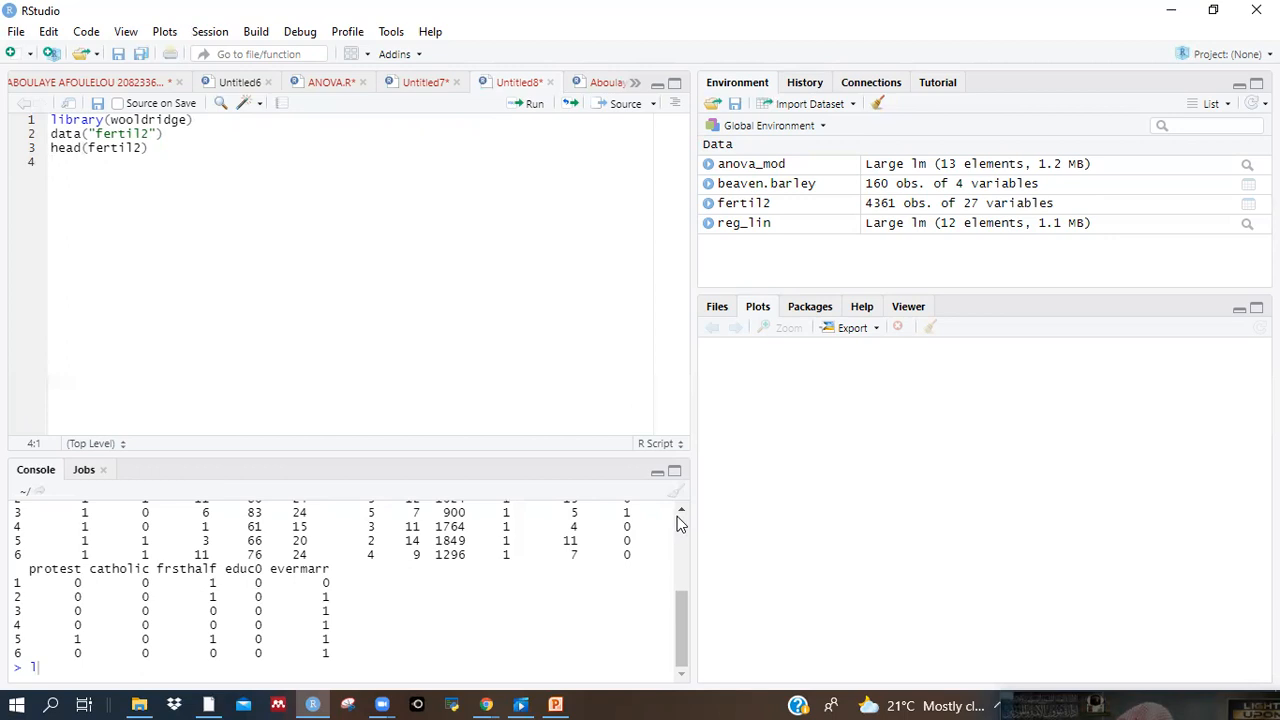
left_click(679, 513)
left_click(679, 513)
left_click(679, 513)
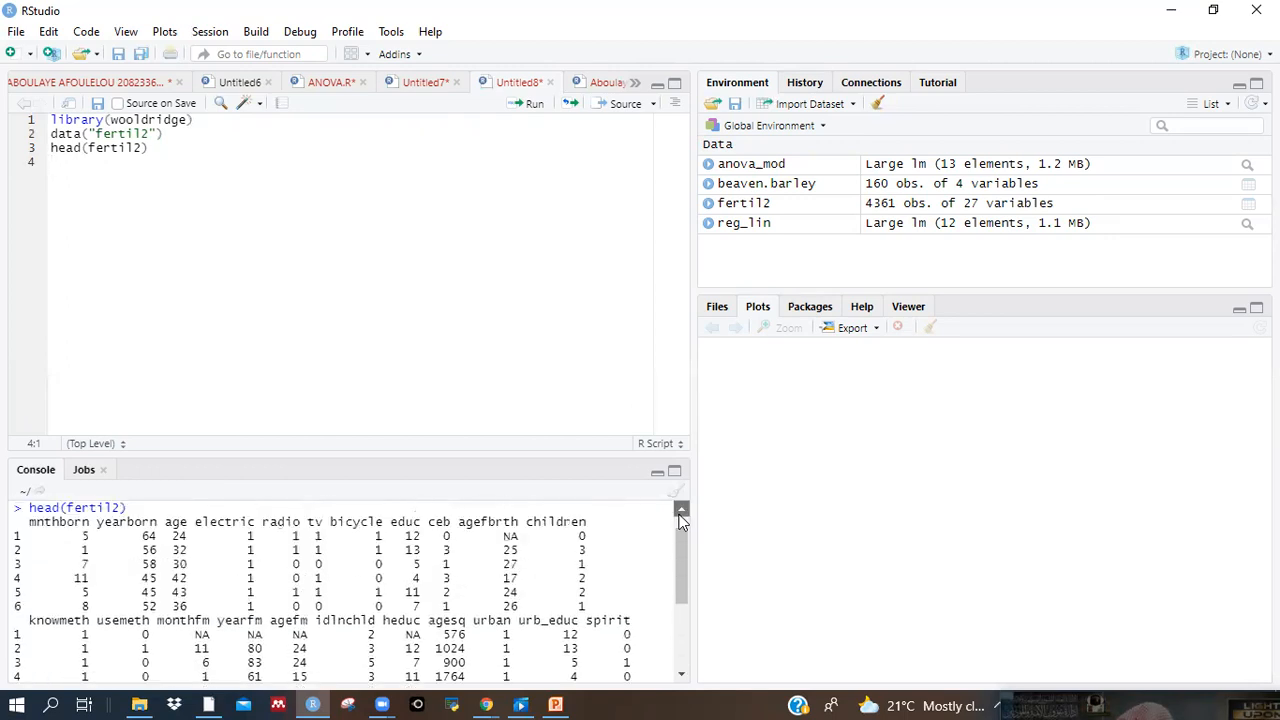
left_click(679, 513)
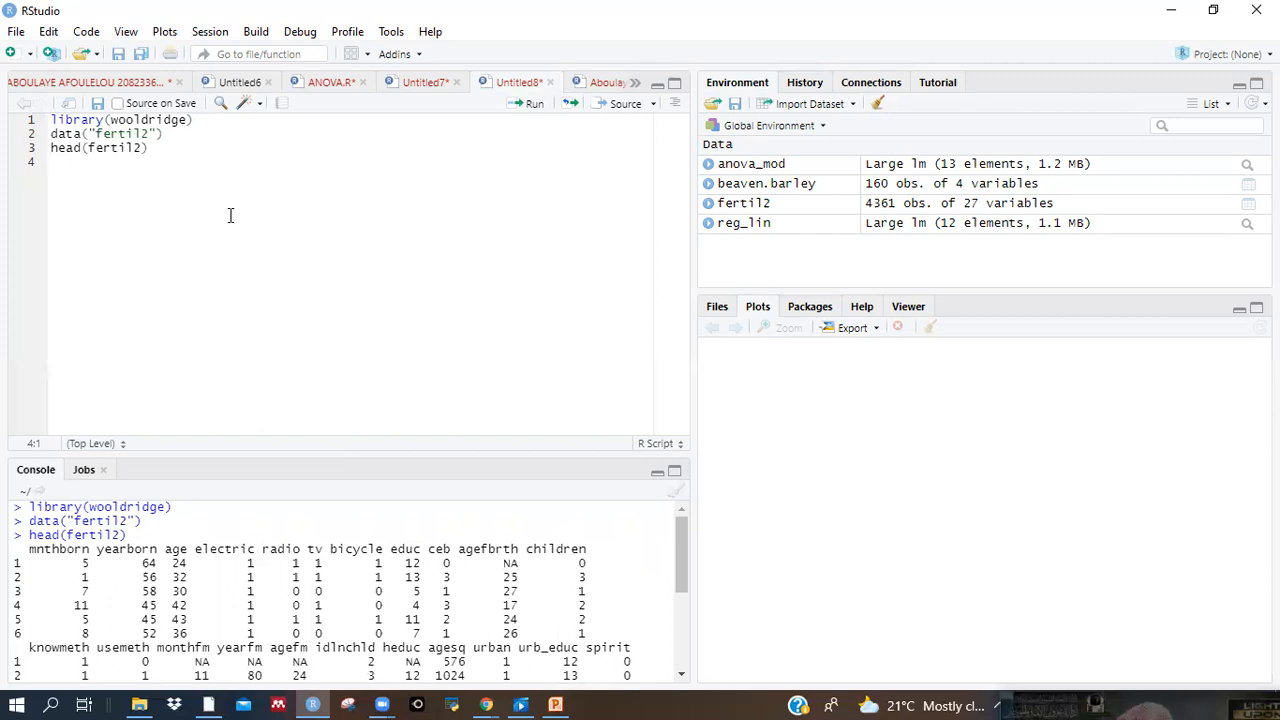
Step: Begin a linear model on a new line as reg_li<-lm(yearborn~), with yearborn as the response variable
type("reg")
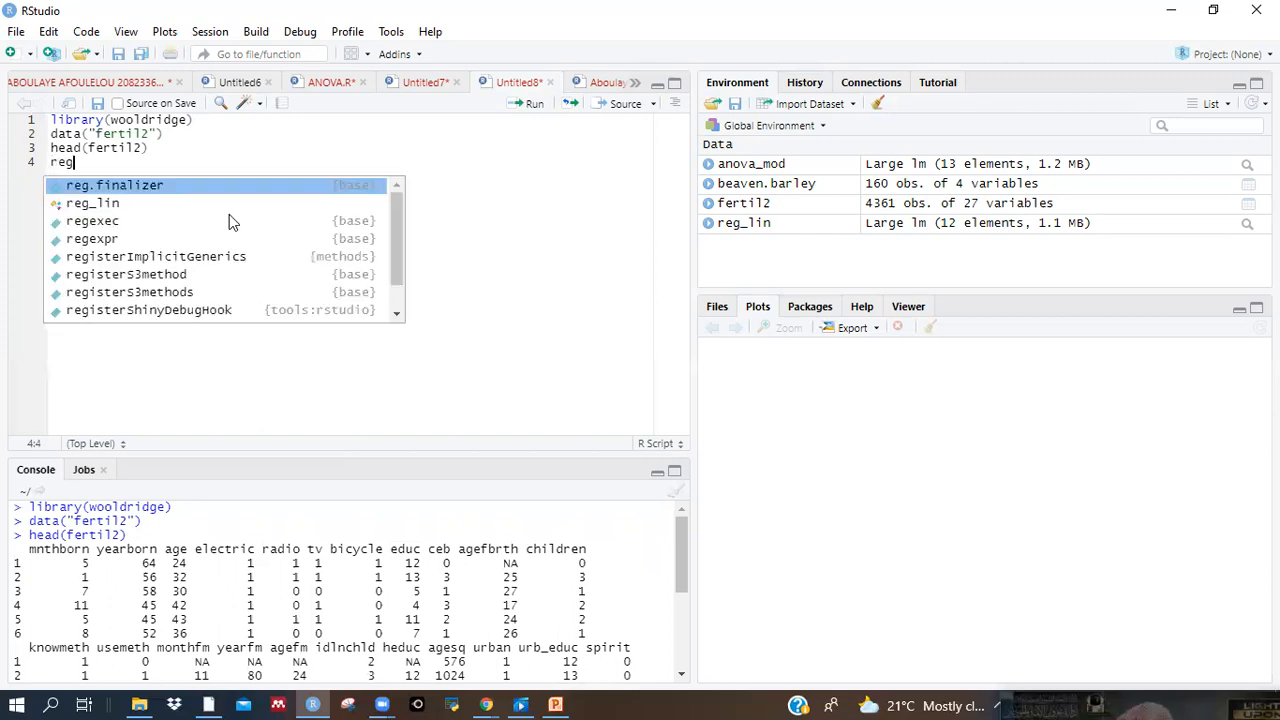
type("_")
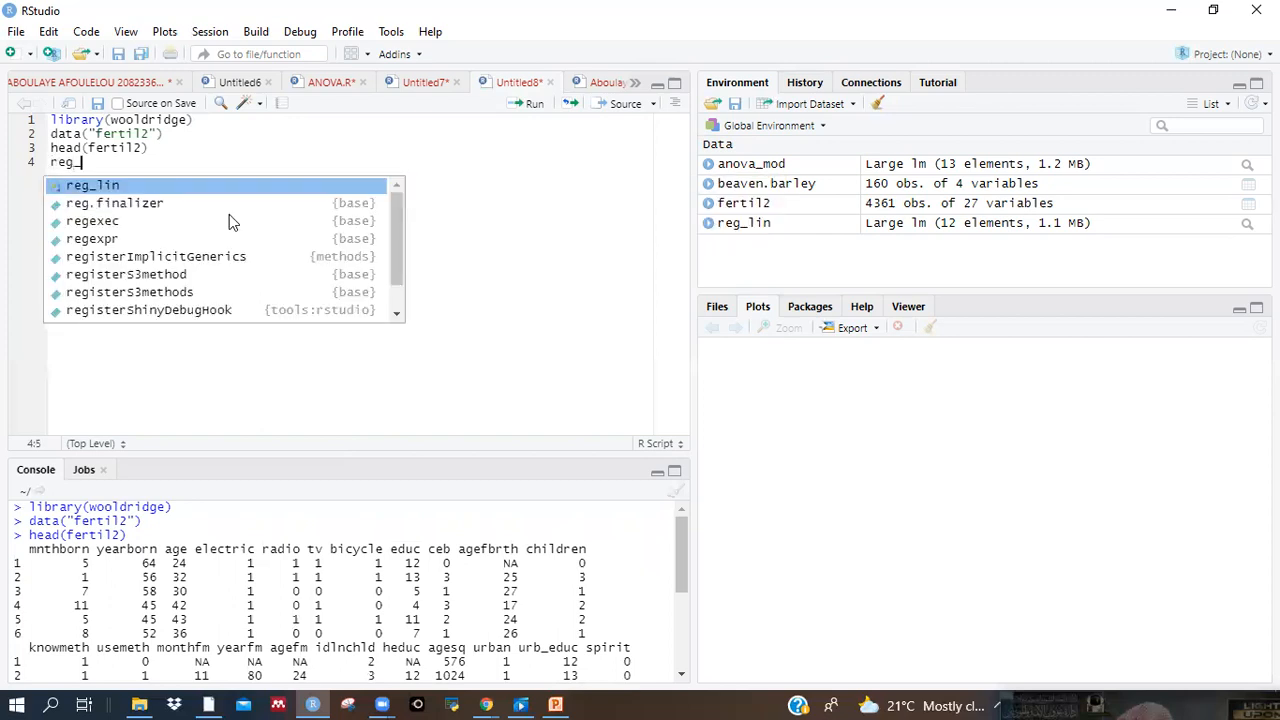
type("li")
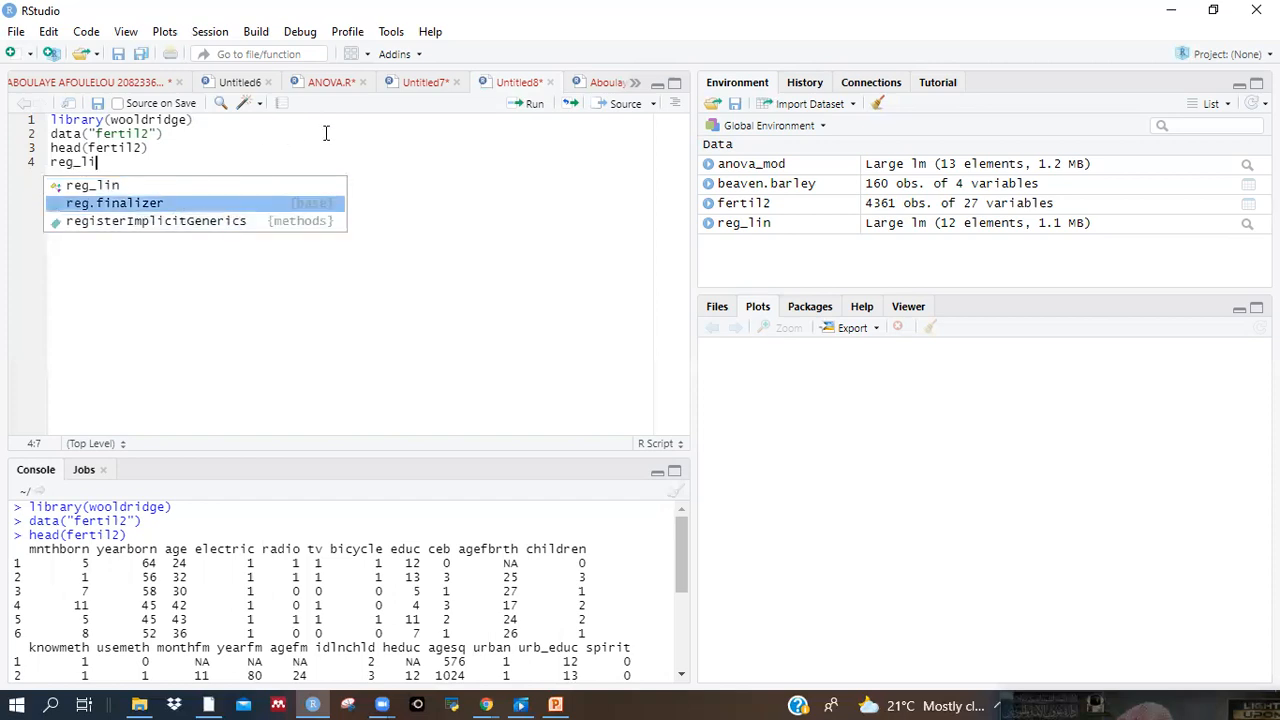
type("<")
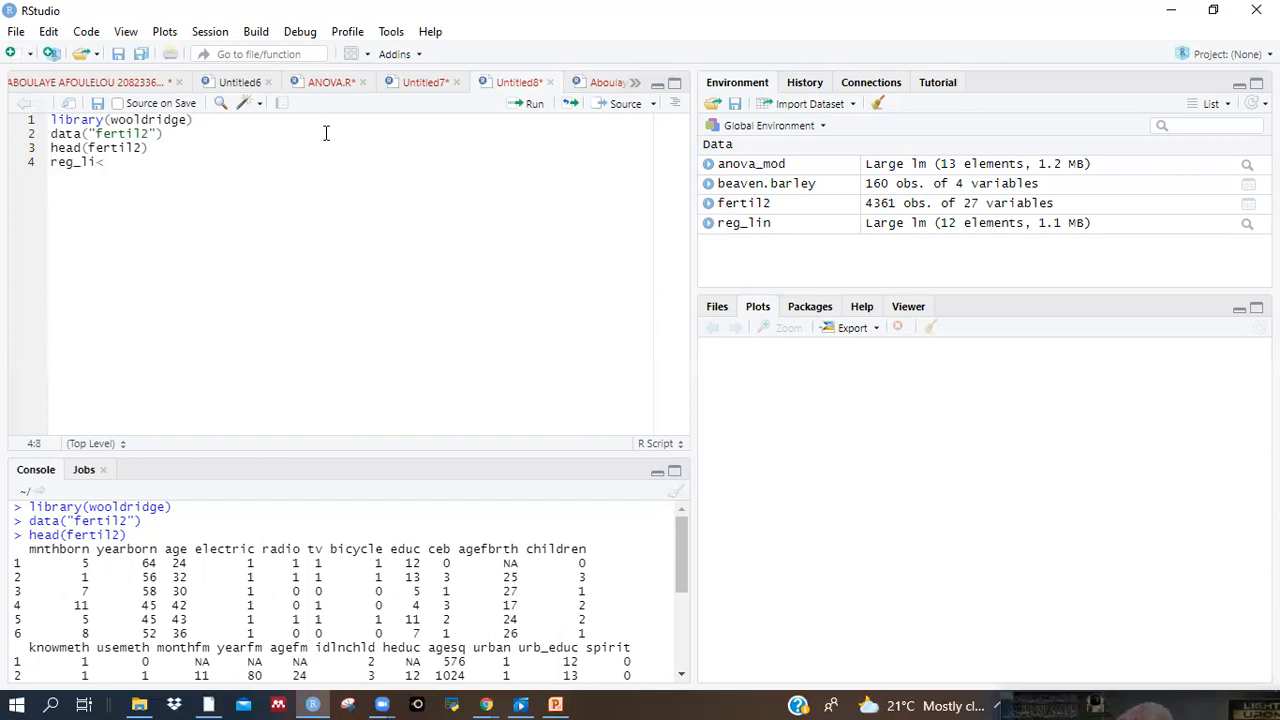
type("-lm(")
left_click_drag(157, 549, 99, 549)
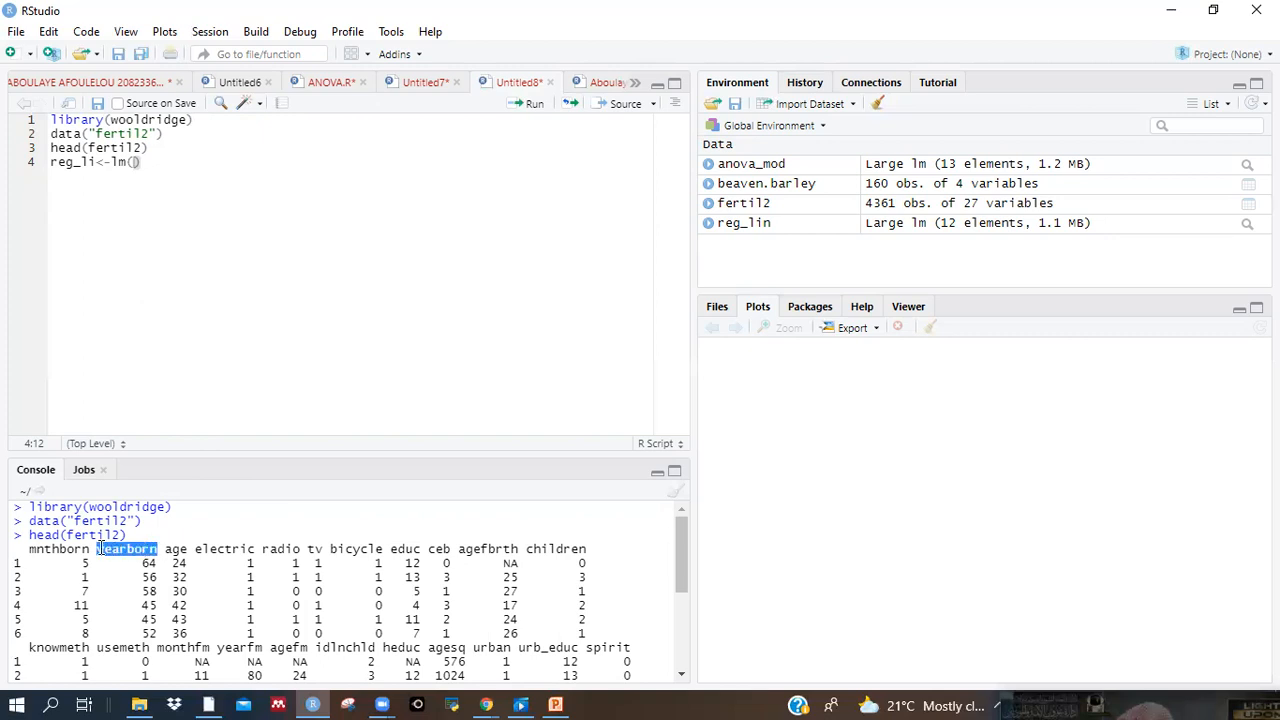
left_click(132, 162)
type("yearborn")
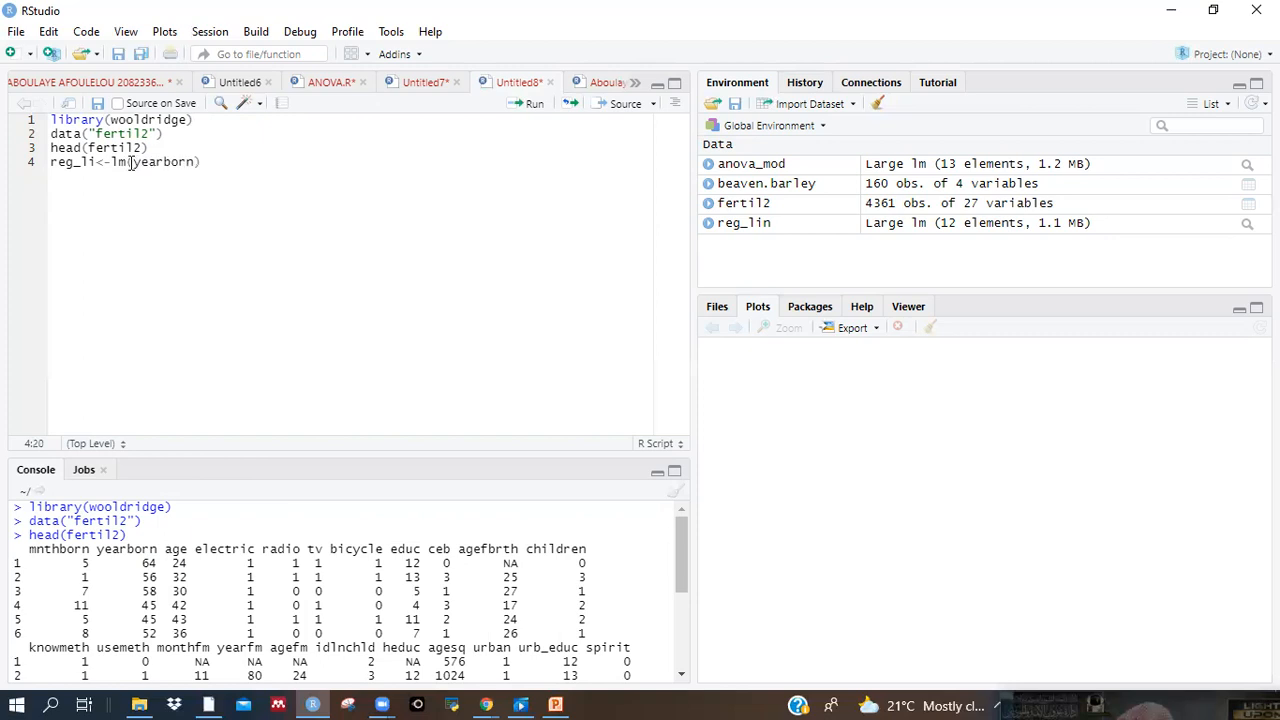
type("~")
Step: Add age and educ, joined by a plus sign, as the predictors in the lm formula
left_click_drag(188, 549, 165, 549)
left_click(203, 161)
type("age ")
type("==")
key("BackSpace")
key("BackSpace")
key("BackSpace")
type("==")
key("BackSpace")
key("BackSpace")
key("BackSpace")
type("++")
key("BackSpace")
left_click_drag(422, 548, 390, 548)
left_click(248, 162)
type("educ")
Step: Complete the lm call with the argument data = fertil2
type(", data")
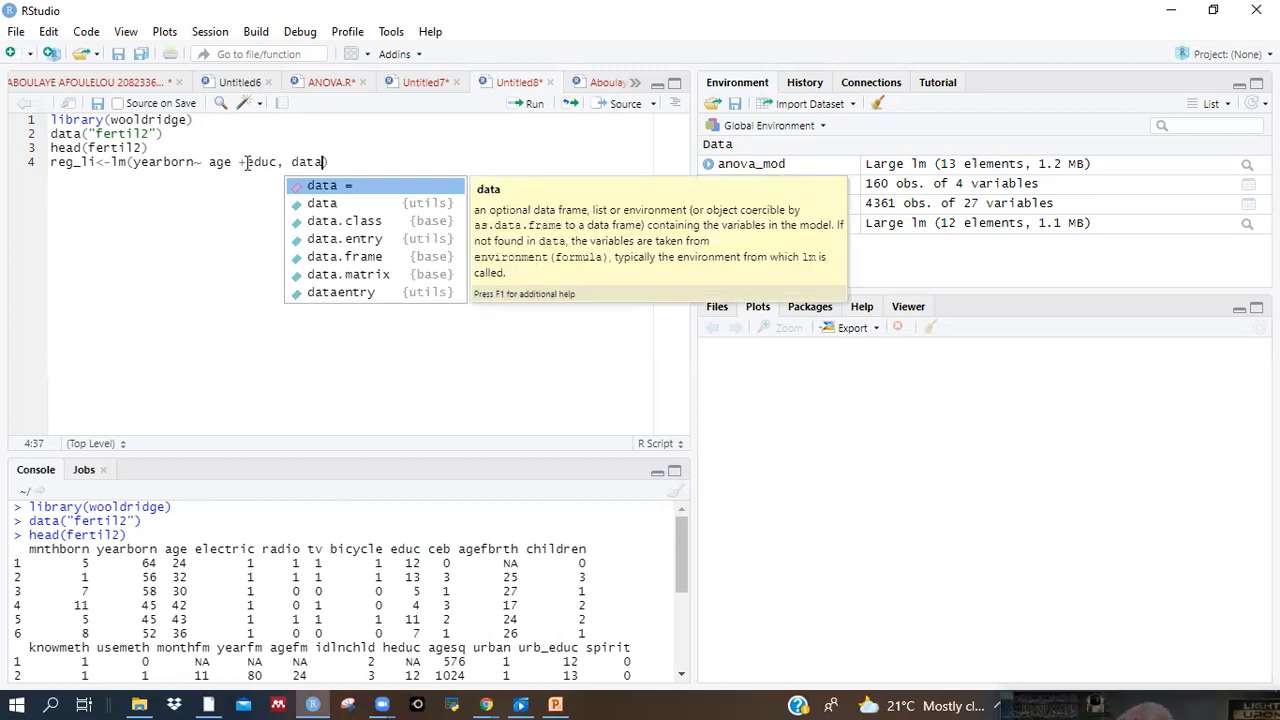
left_click(344, 189)
type("fertil")
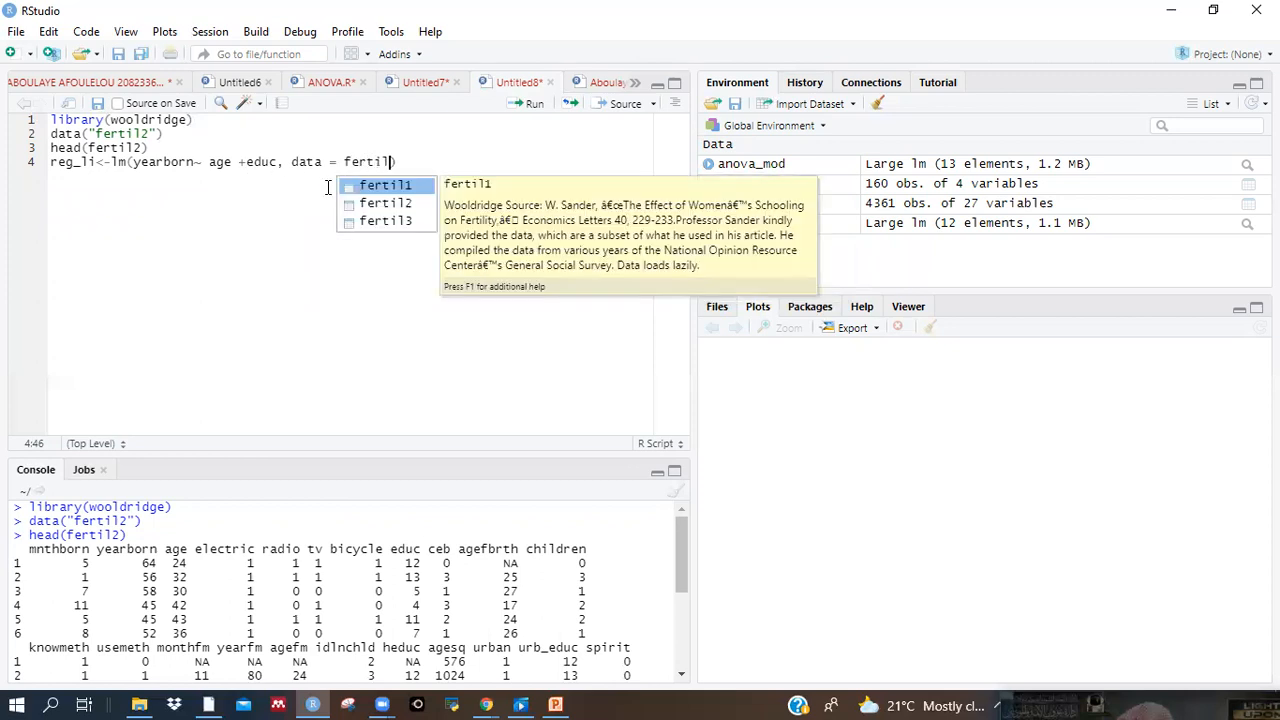
left_click(404, 203)
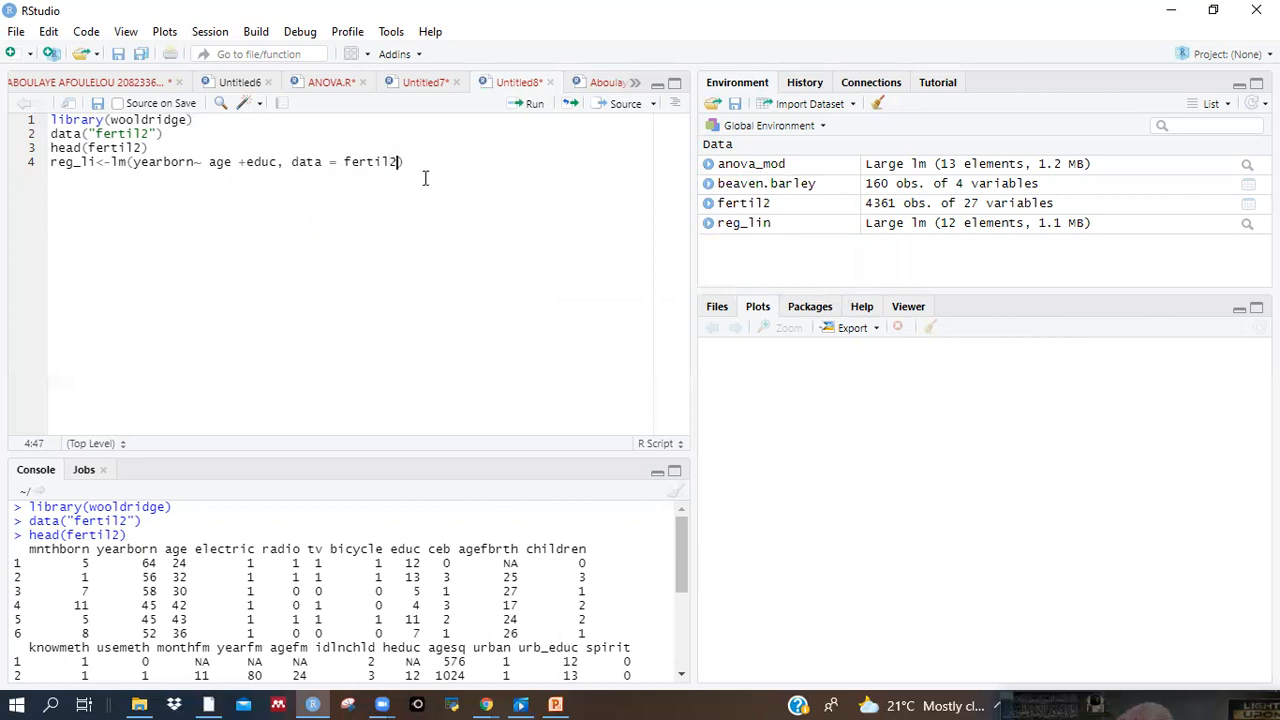
left_click(418, 164)
Step: Add an empty summary() call on a new line below the regression line
key("Return")
type("sum")
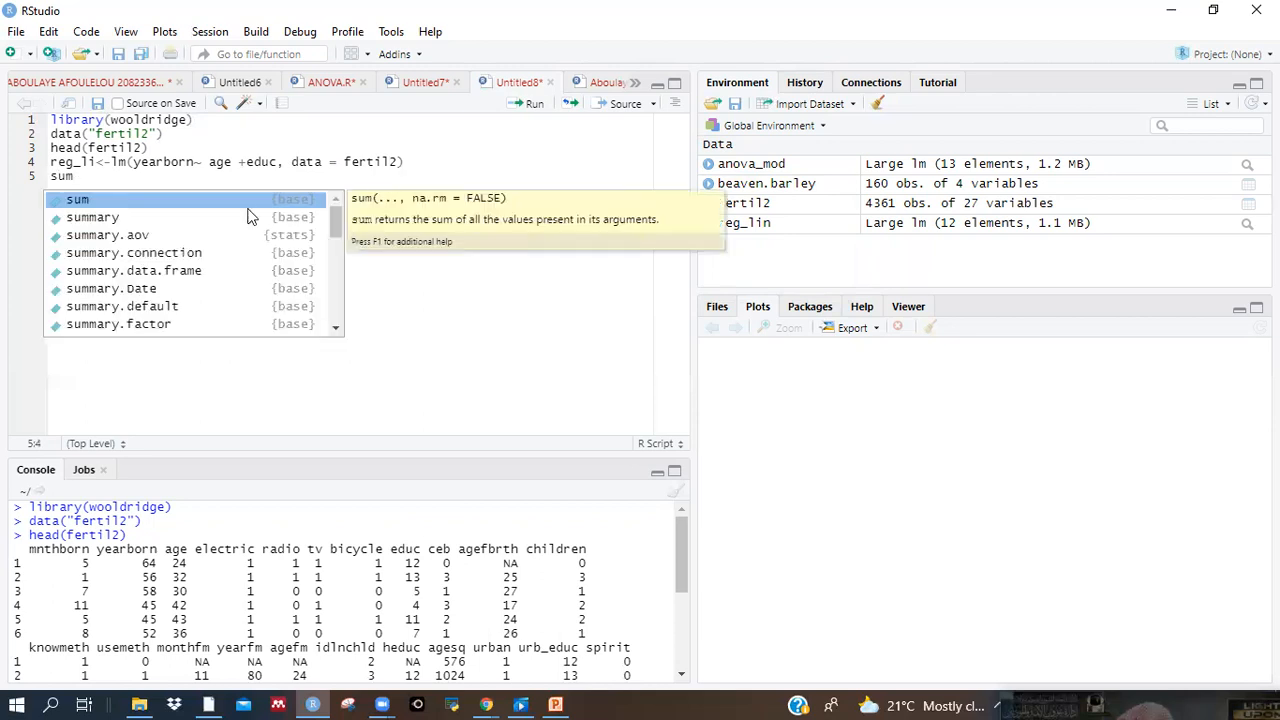
left_click(214, 217)
key("Return")
left_click_drag(50, 148, 97, 162)
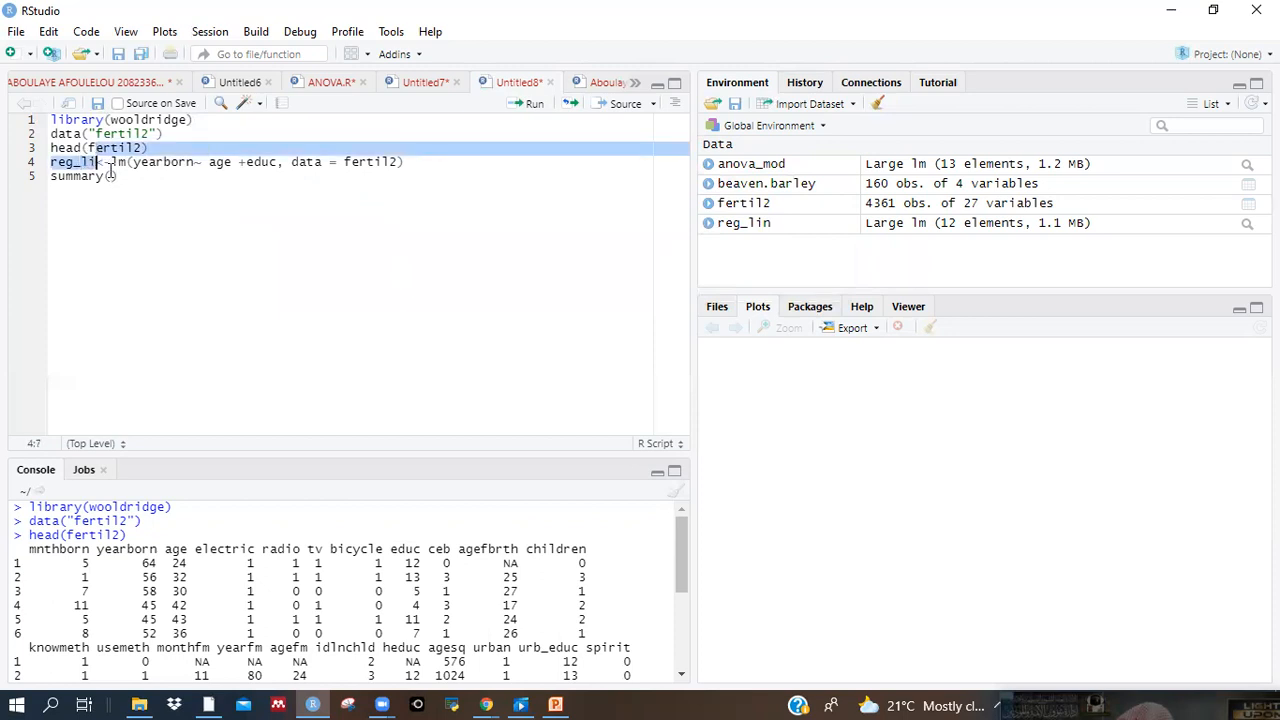
left_click(110, 176)
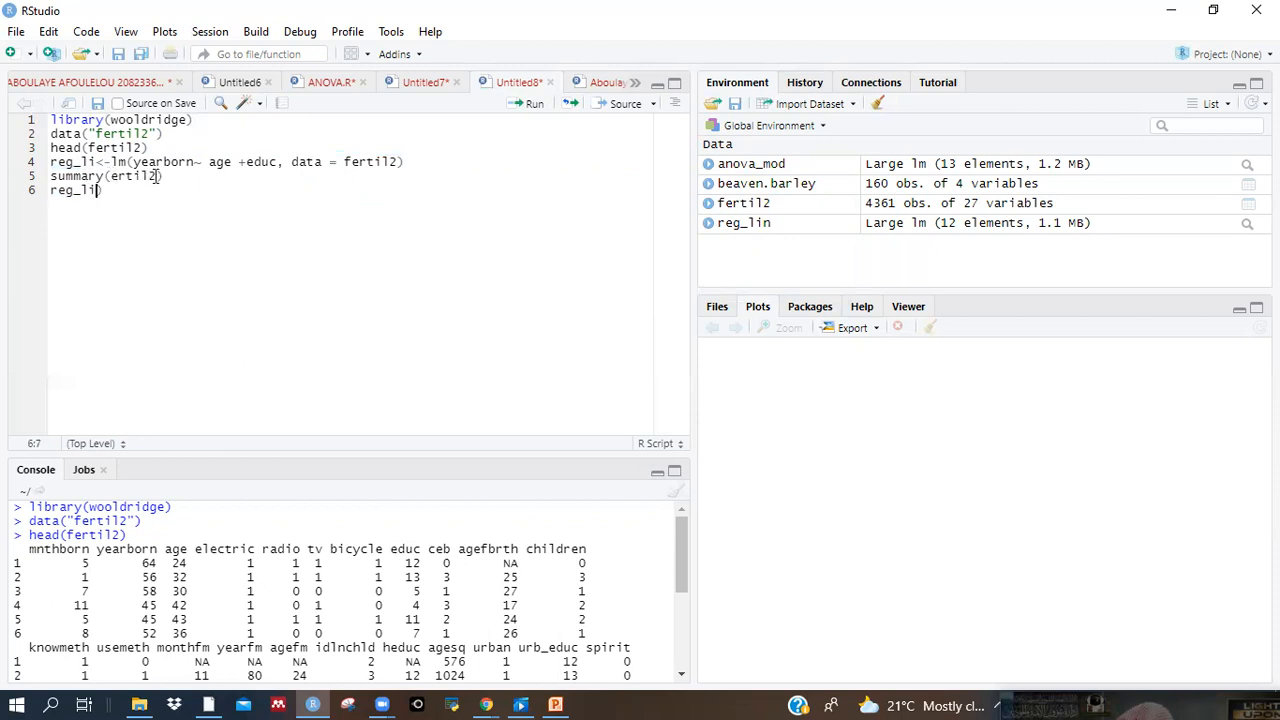
left_click(159, 176)
key("BackSpace")
key("BackSpace")
key("BackSpace")
key("BackSpace")
key("BackSpace")
key("BackSpace")
left_click(124, 180)
key("BackSpace")
left_click_drag(51, 190, 106, 190)
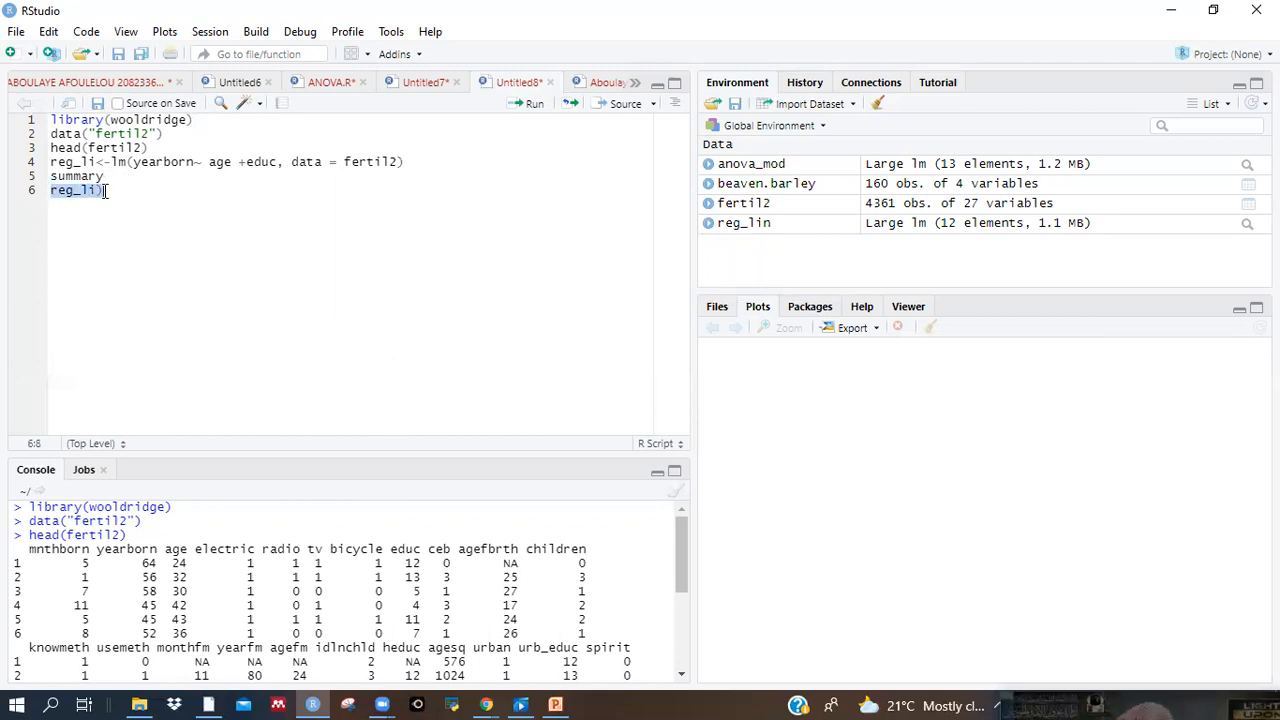
key("BackSpace")
left_click(106, 176)
type("(")
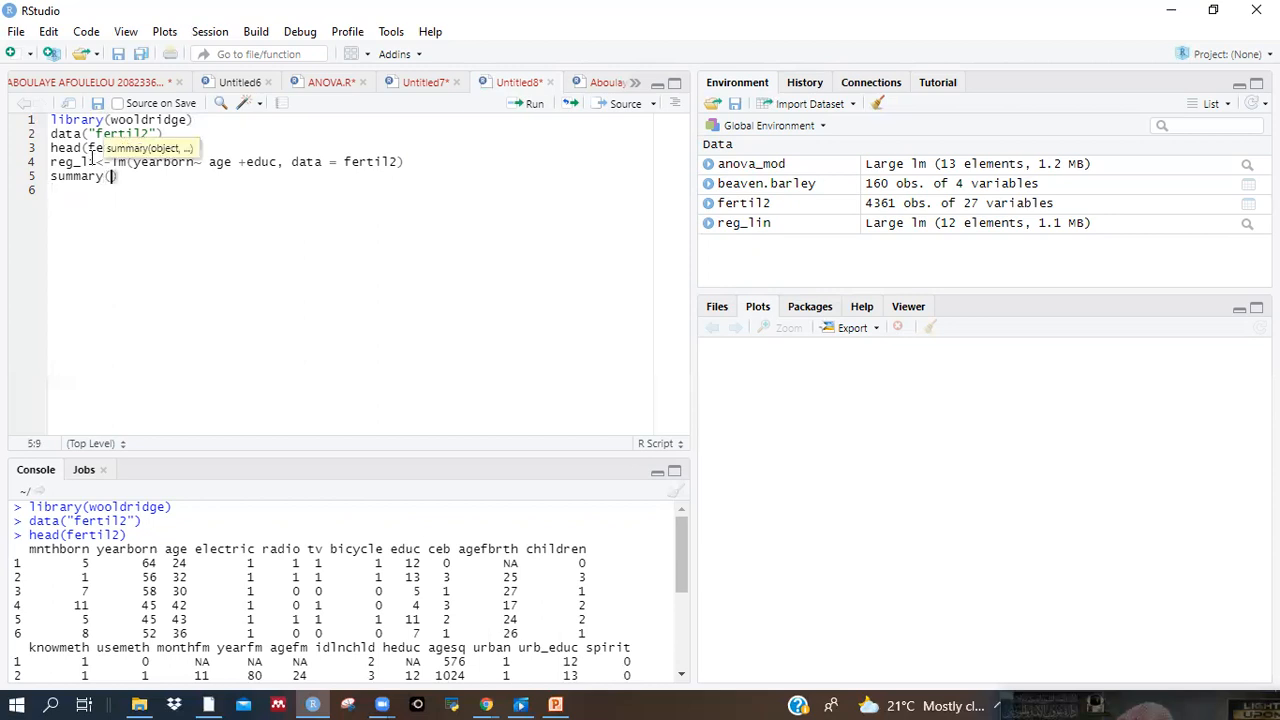
Step: Copy the model name reg_li into the summary call, and run the regression and summary lines together
left_click_drag(95, 161, 52, 162)
key("ctrl+c")
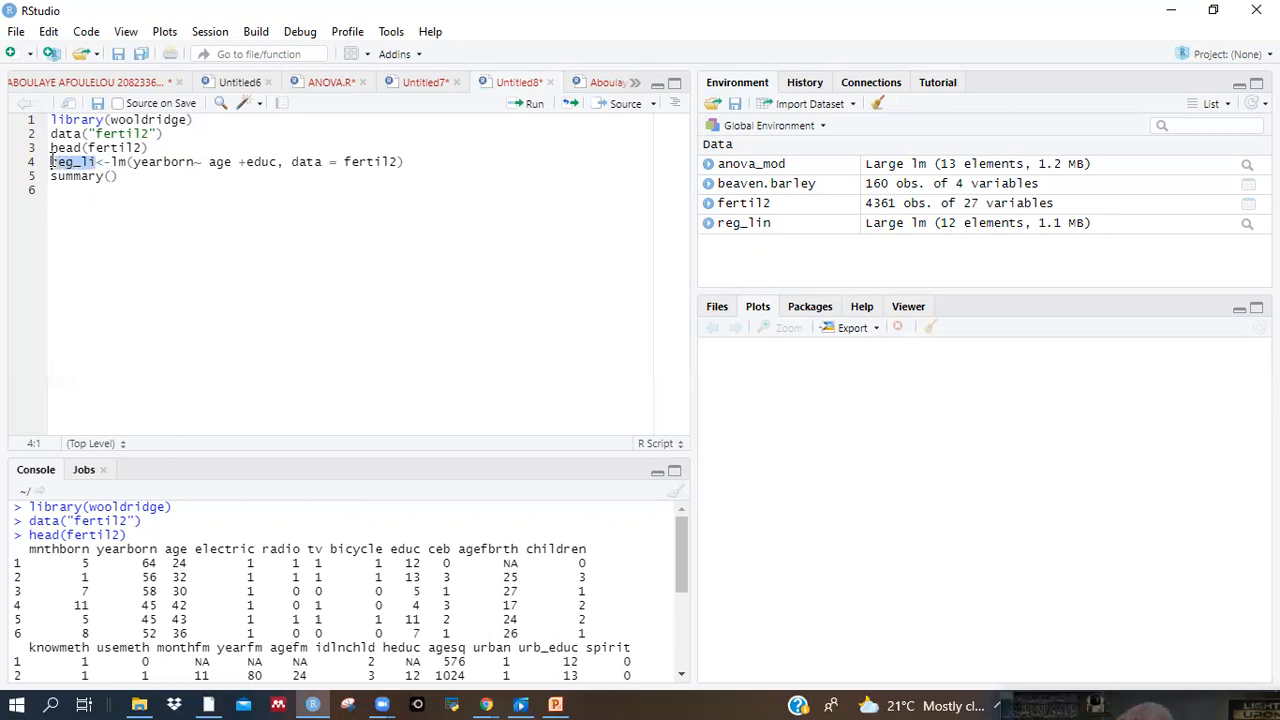
left_click(108, 176)
key("ctrl+v")
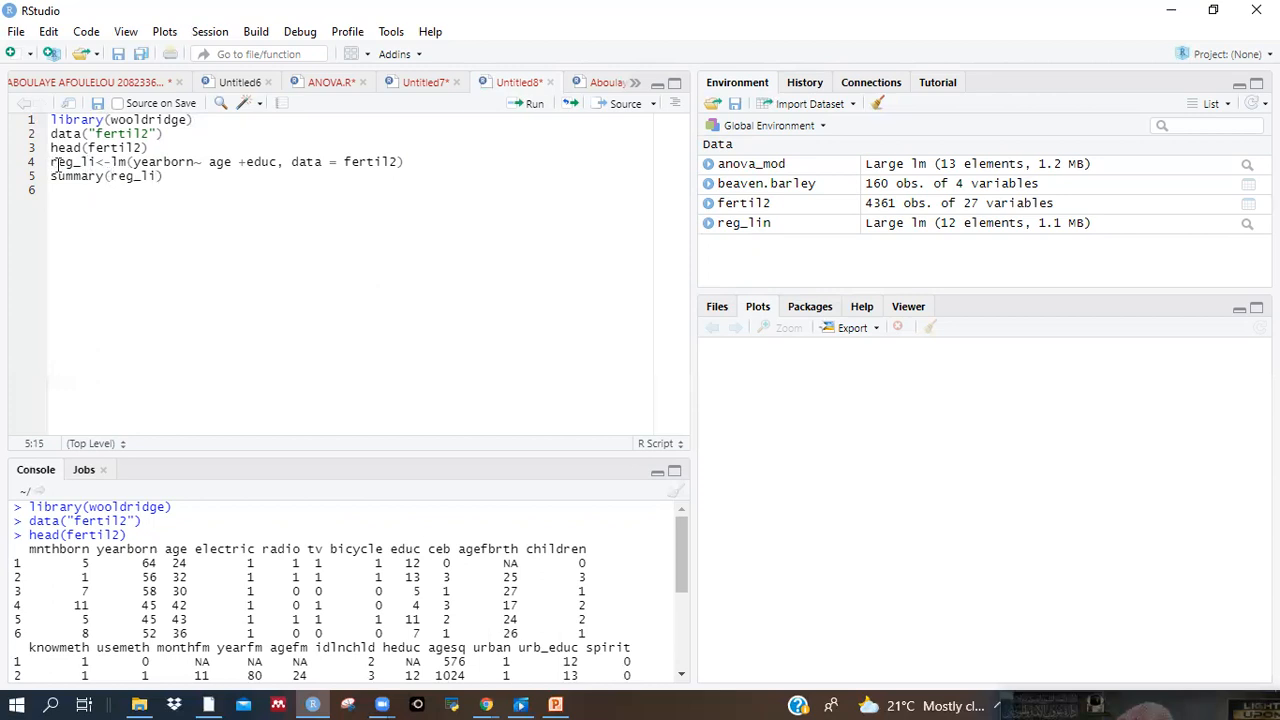
left_click_drag(50, 163, 165, 176)
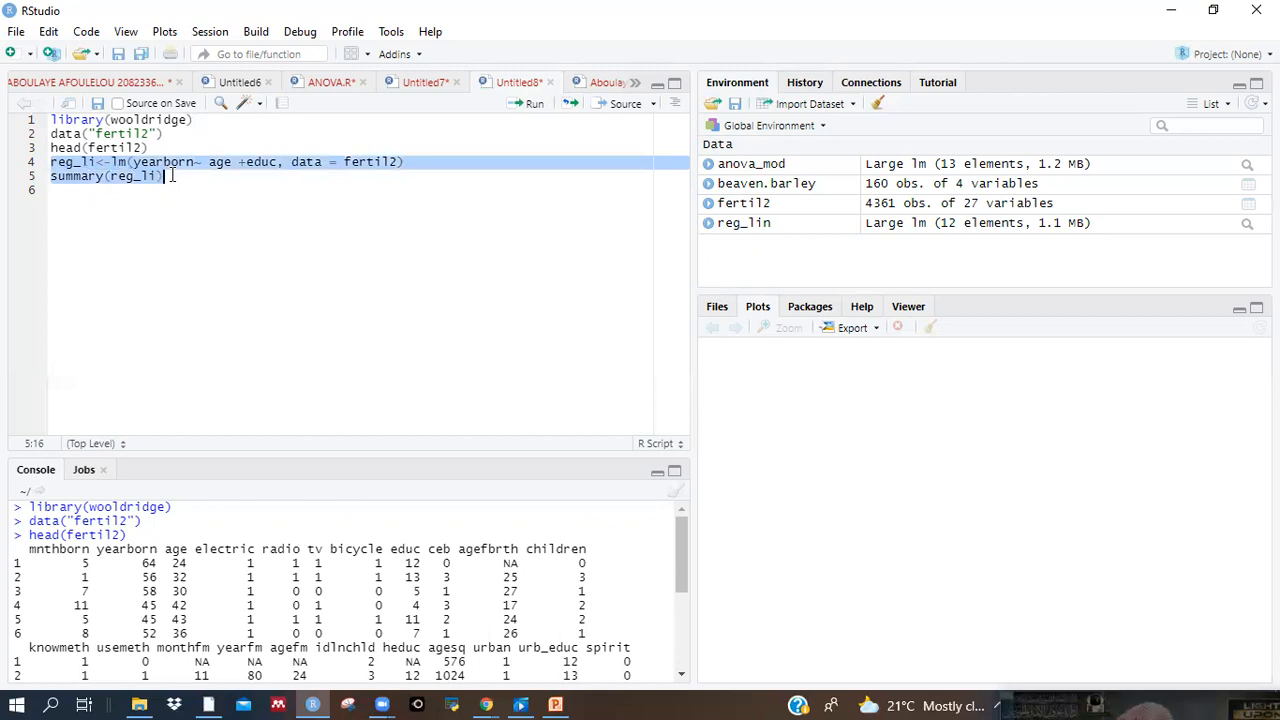
left_click(516, 109)
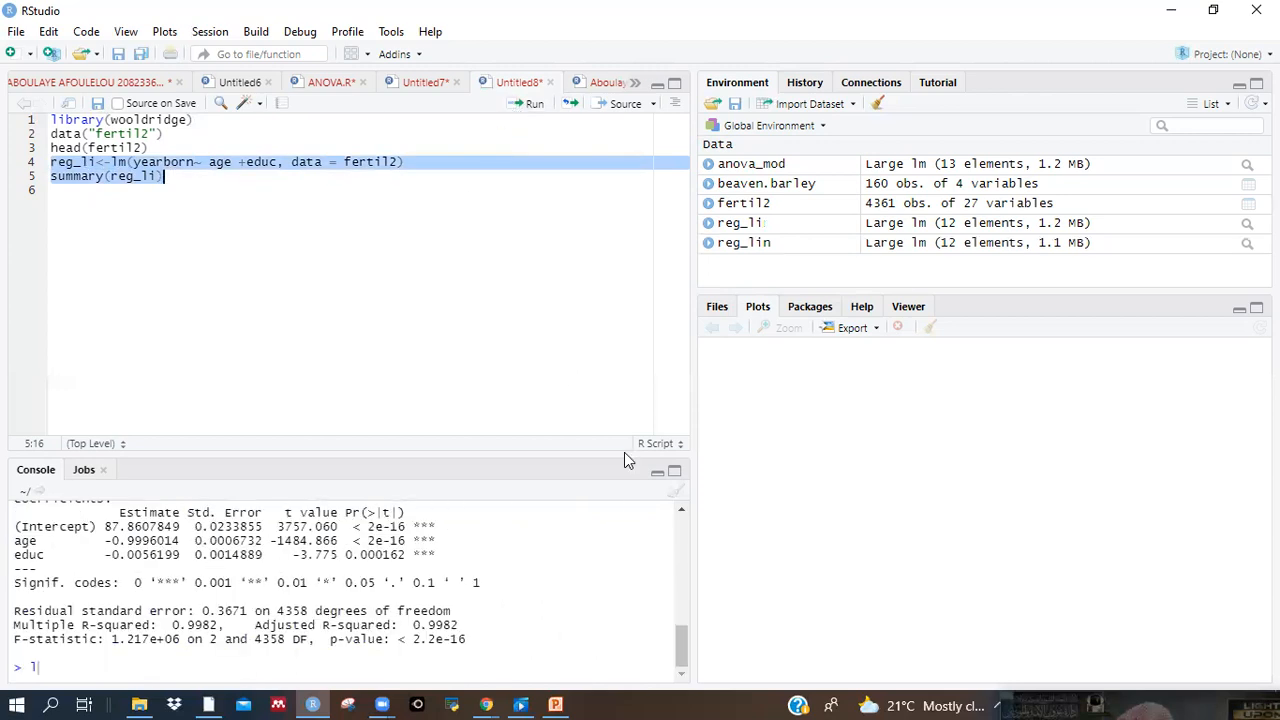
left_click_drag(494, 451, 510, 293)
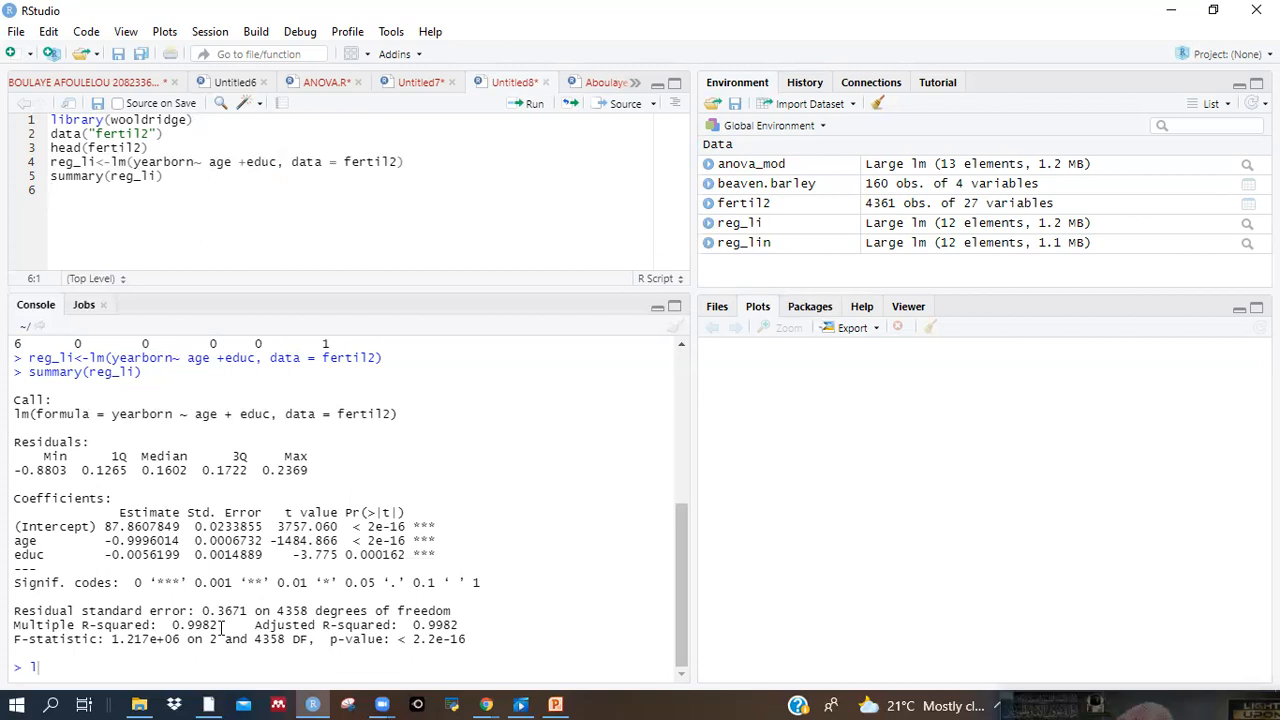
Step: Add plot(reg_li) on a new line and run it to start the model's diagnostic plots
type("plot")
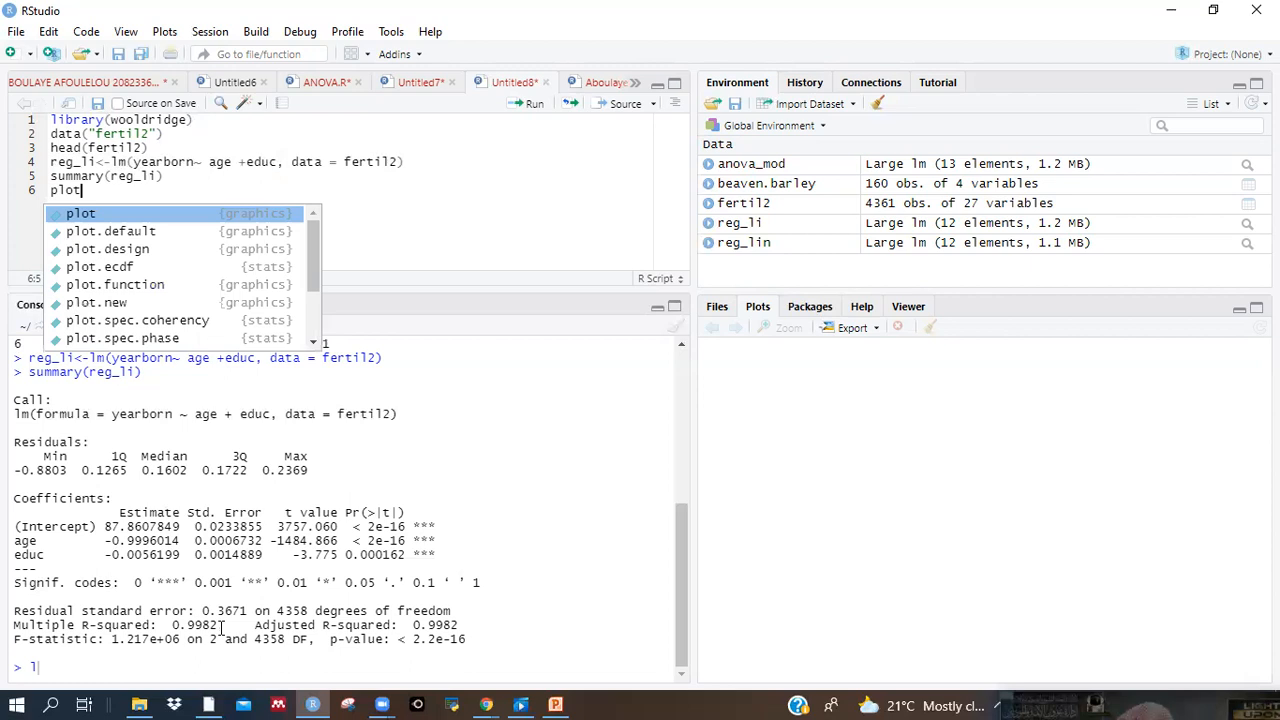
type("(")
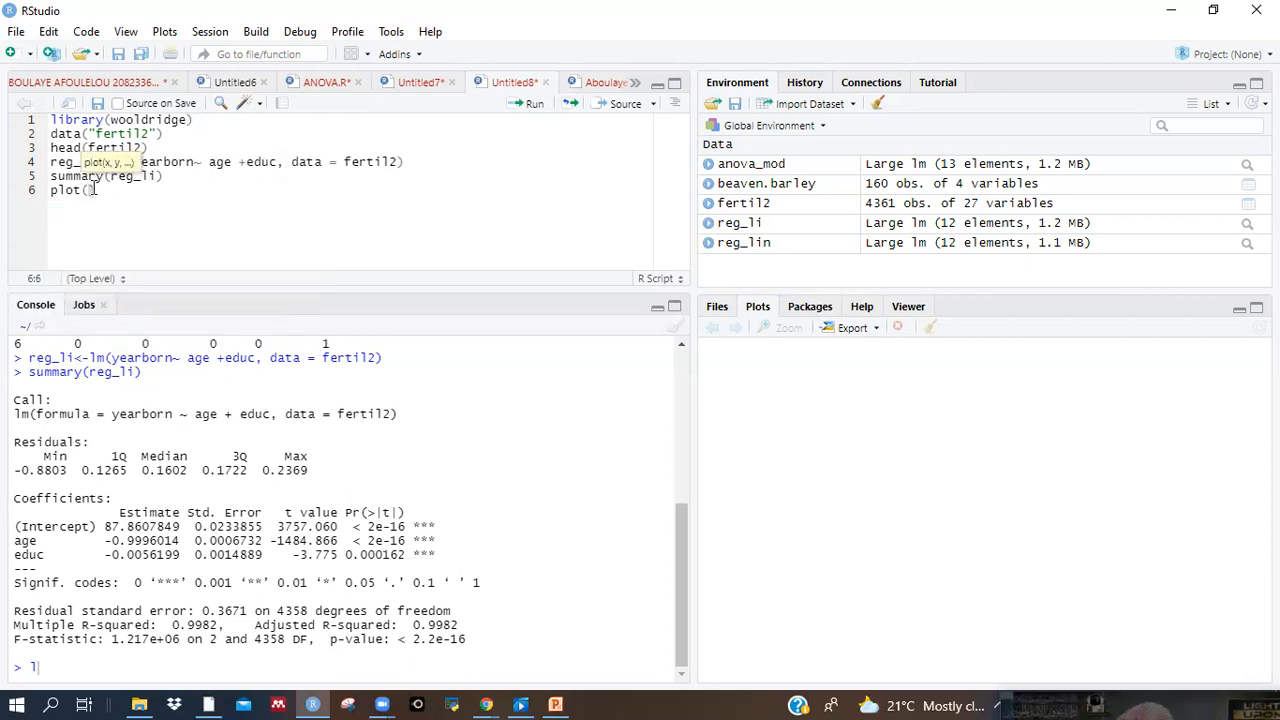
type("reg_li)")
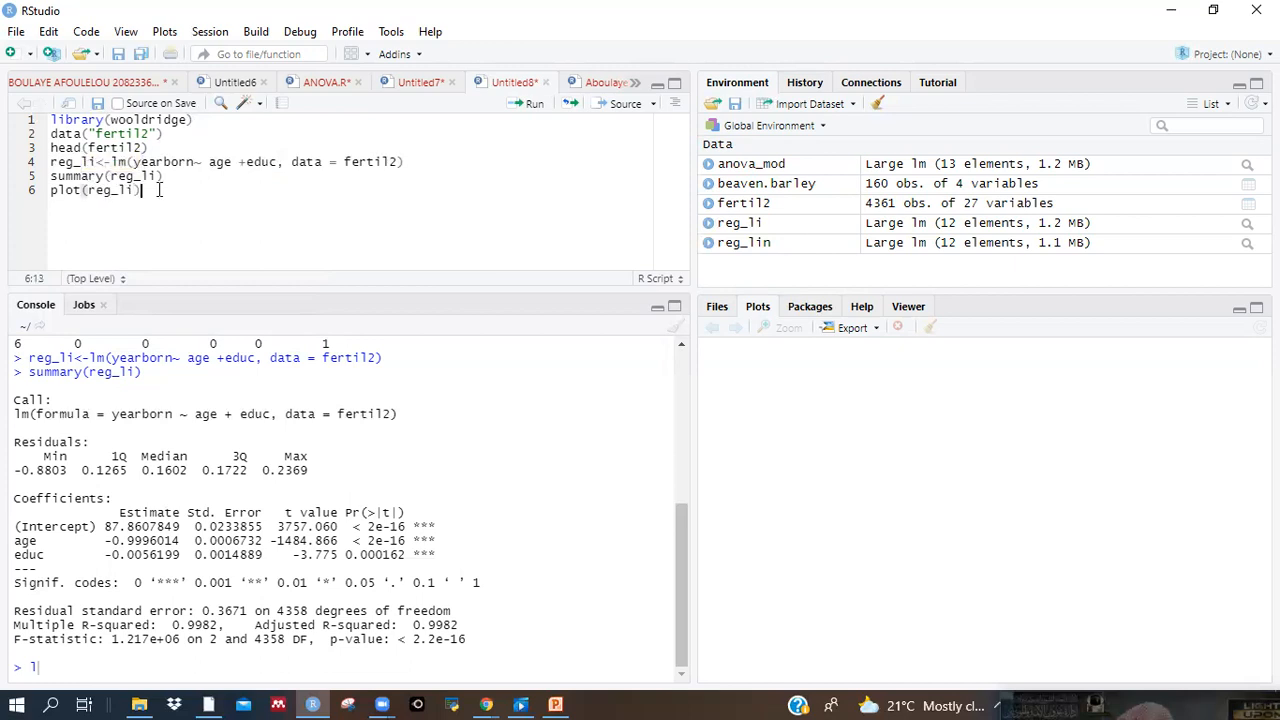
left_click(513, 108)
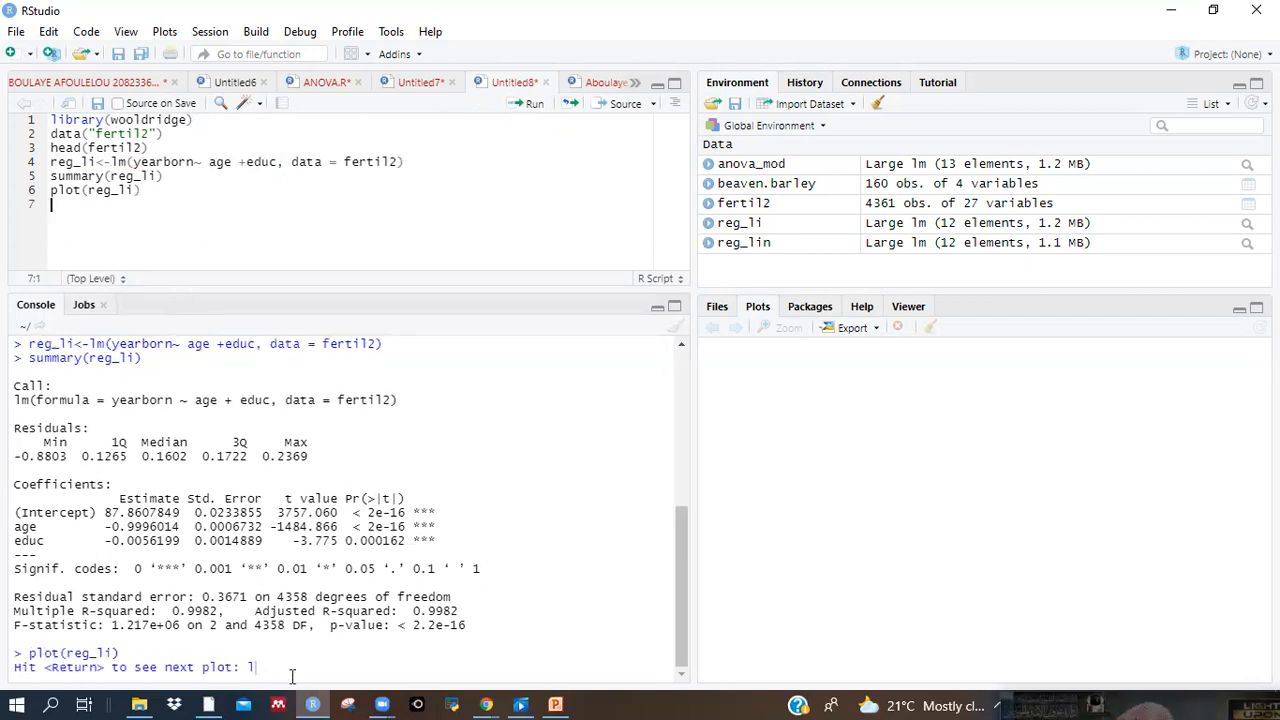
Step: Advance through the model's diagnostic plots from Residuals vs Fitted to Normal Q-Q
left_click(516, 106)
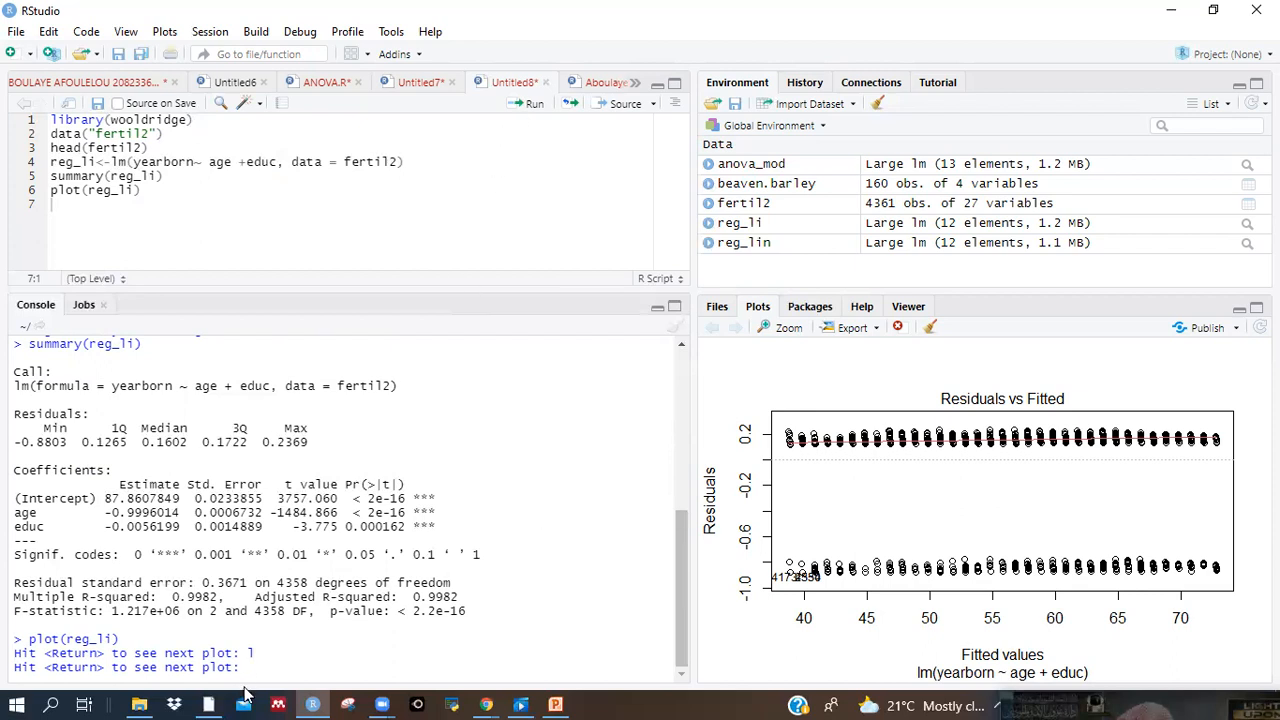
left_click(520, 107)
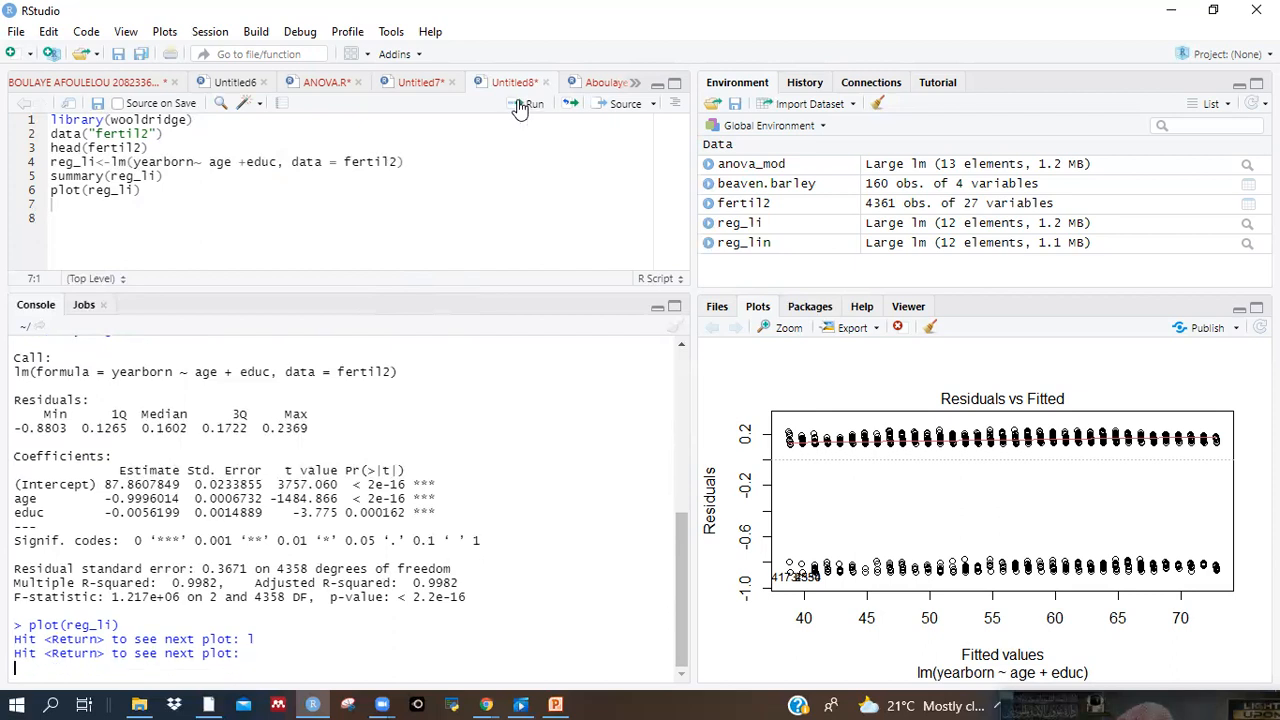
left_click(248, 672)
key("Return")
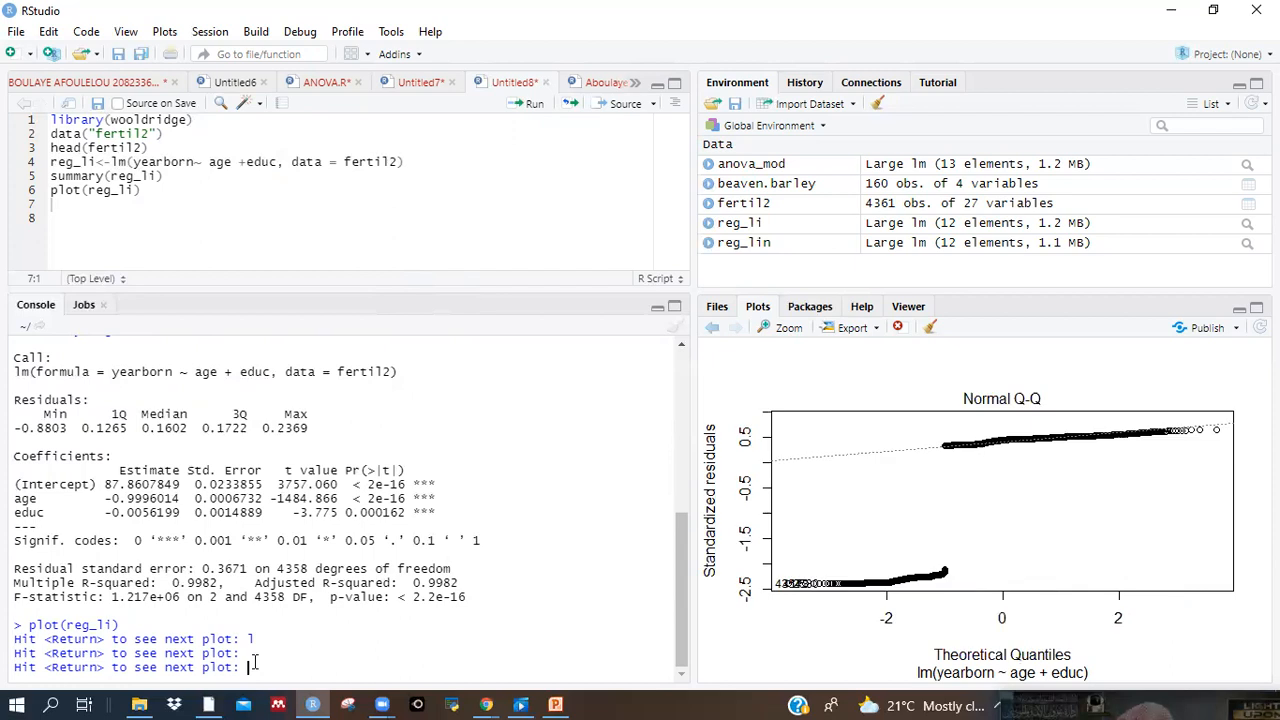